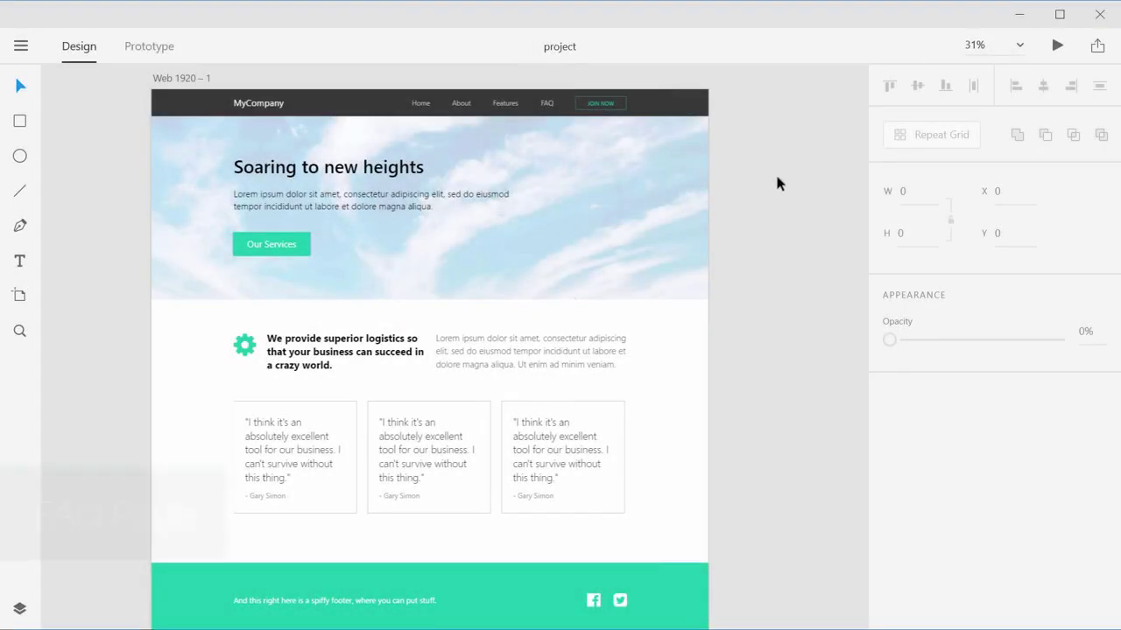
# Rename the Web 1920 – 1 artboard to 'Desktop' and duplicate it alongside at X 2057
pyautogui.scroll(1, 784, 210)
pyautogui.click(191, 98)
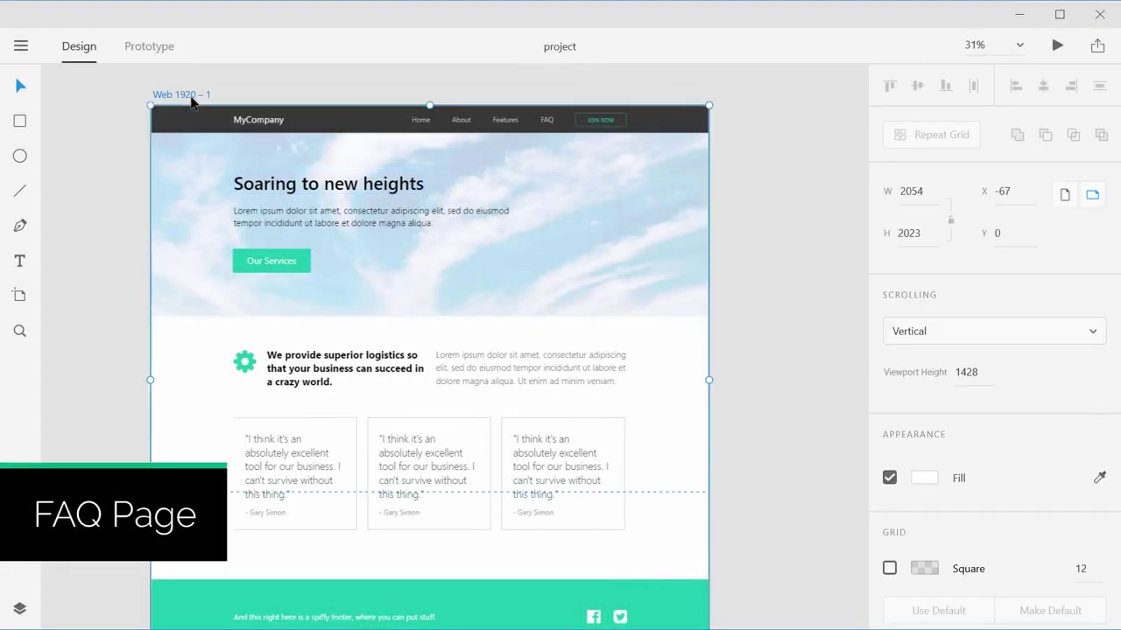
pyautogui.doubleClick(191, 96)
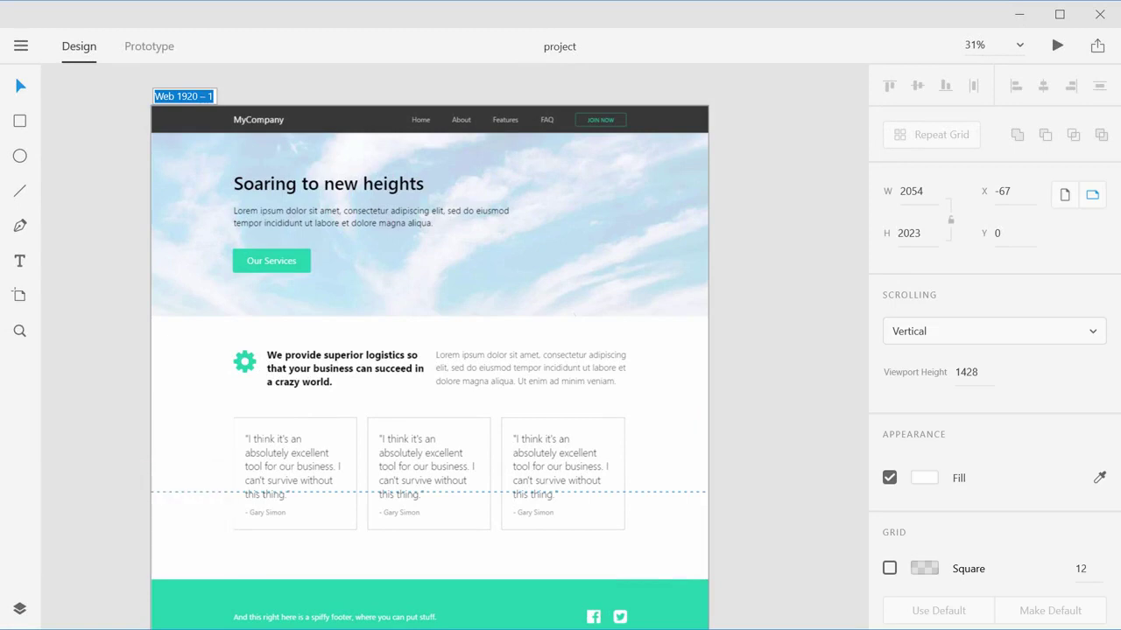
pyautogui.write('Desktop')
pyautogui.press('Return')
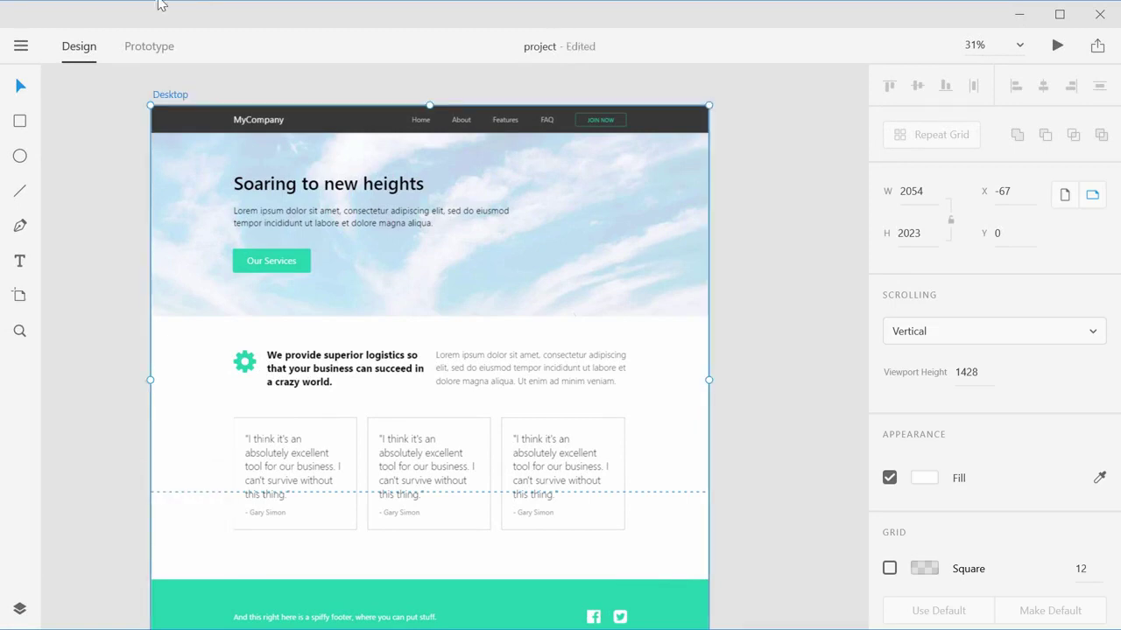
pyautogui.hotkey('ctrl', 'd')
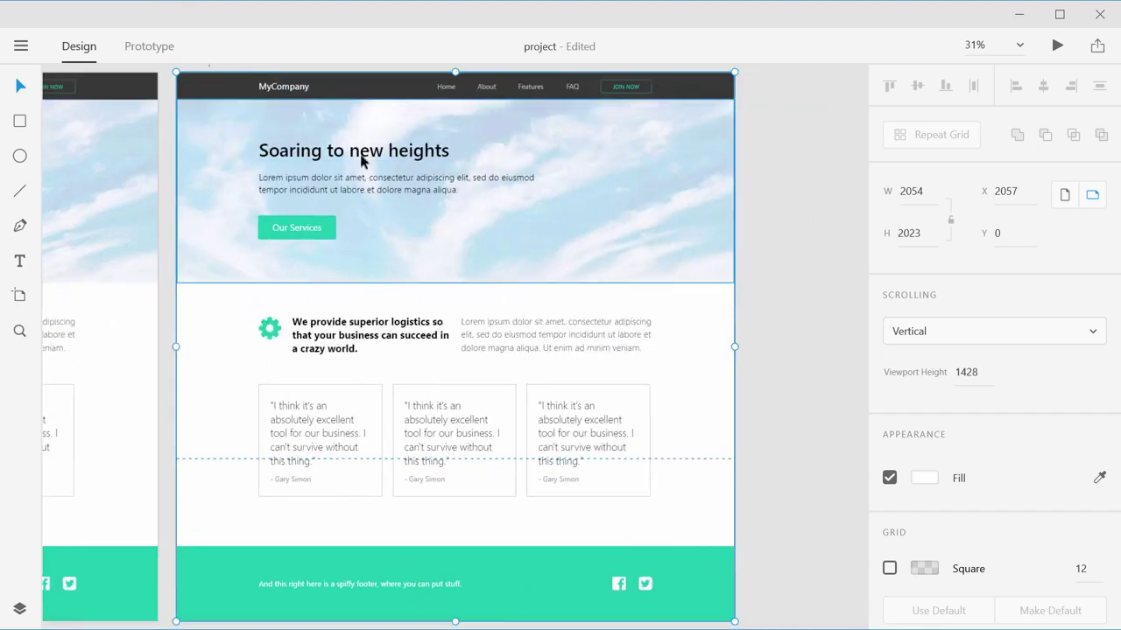
# Delete the sky hero background image and the Our Services button from the Desktop – 1 copy
pyautogui.scroll(1, 411, 158)
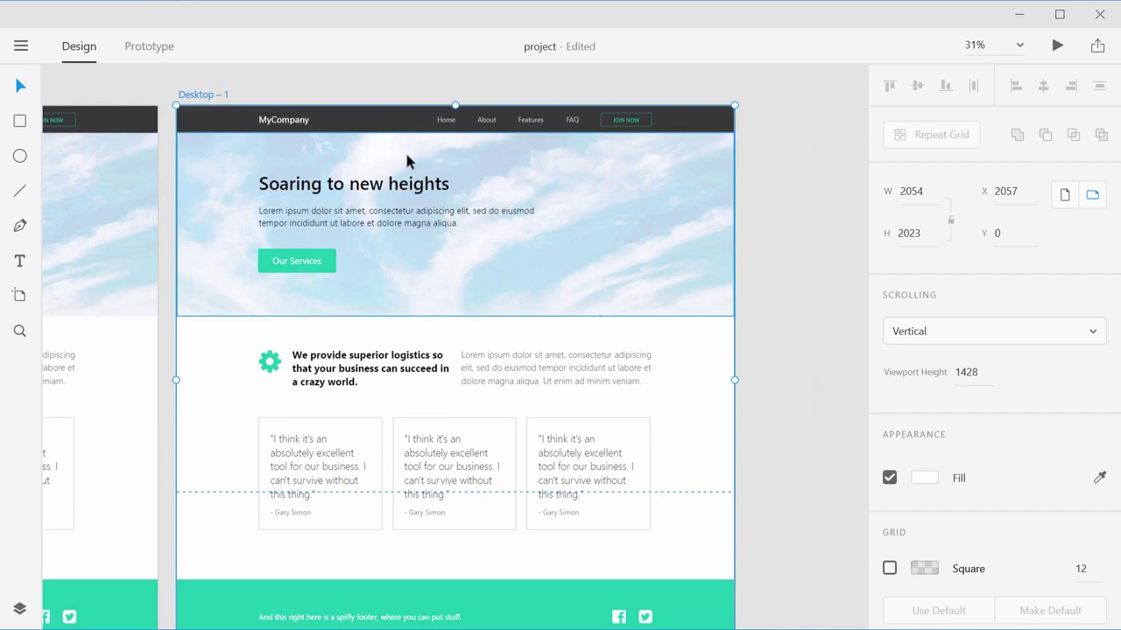
pyautogui.click(636, 237)
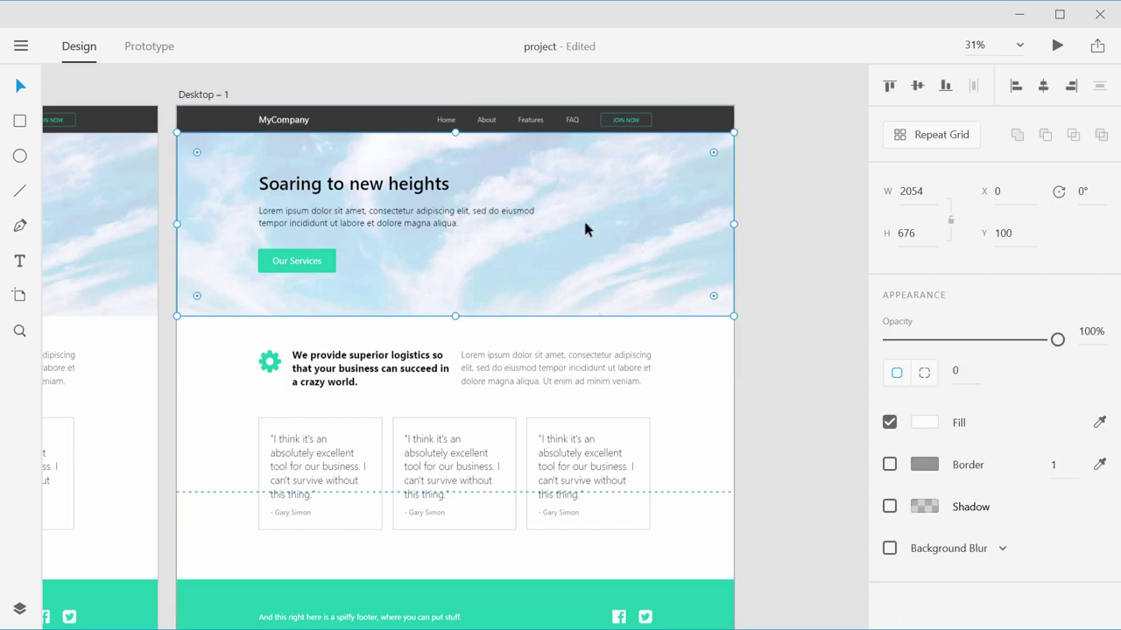
pyautogui.press('Delete')
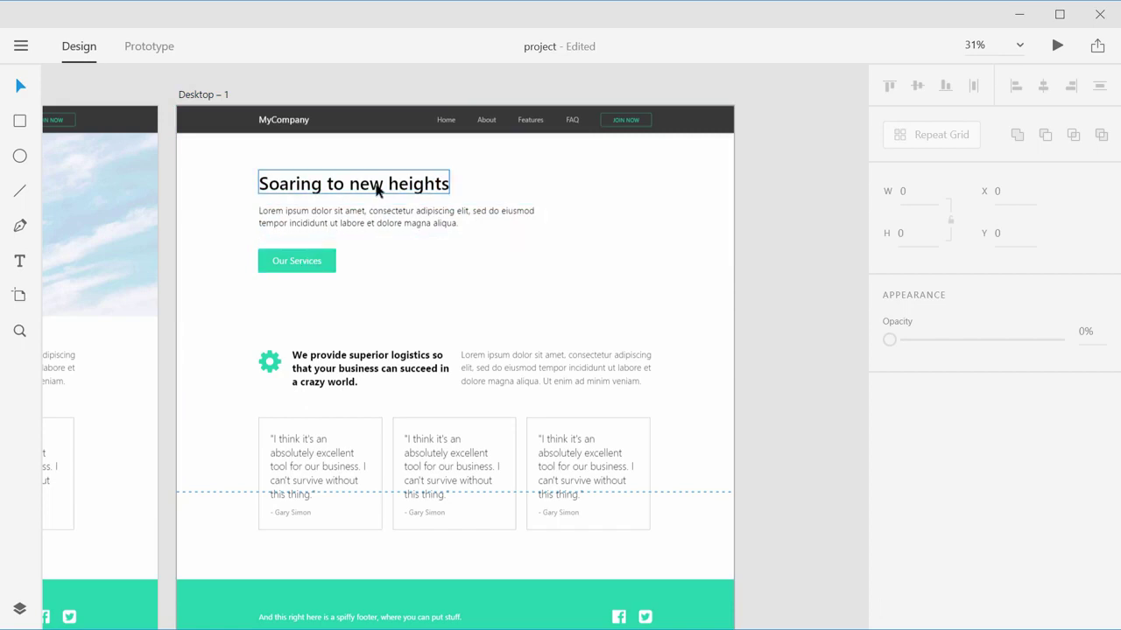
pyautogui.click(295, 263)
pyautogui.press('Delete')
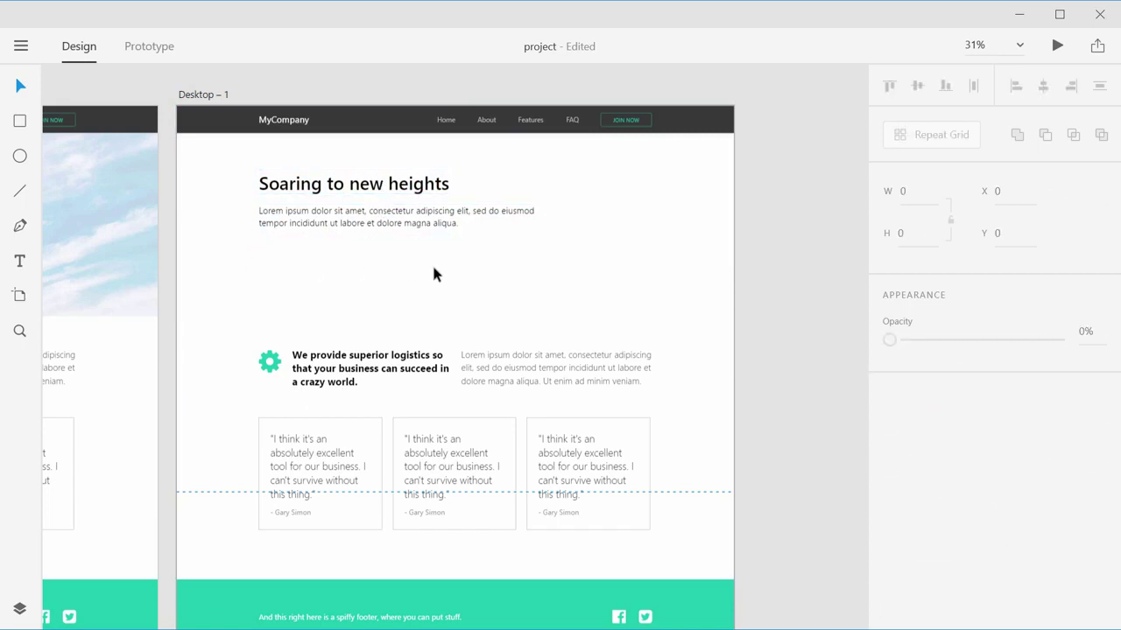
# Delete the services row, ungroup the testimonial grid, and remove the middle and right cards
pyautogui.moveTo(233, 317); pyautogui.dragTo(692, 390)
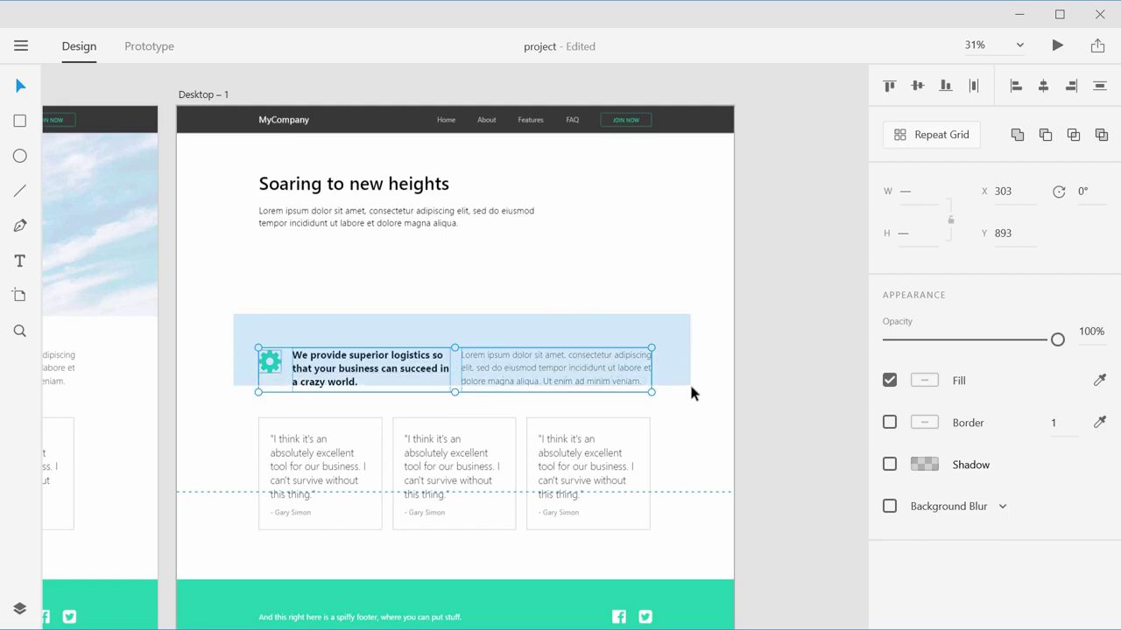
pyautogui.press('Delete')
pyautogui.click(443, 446)
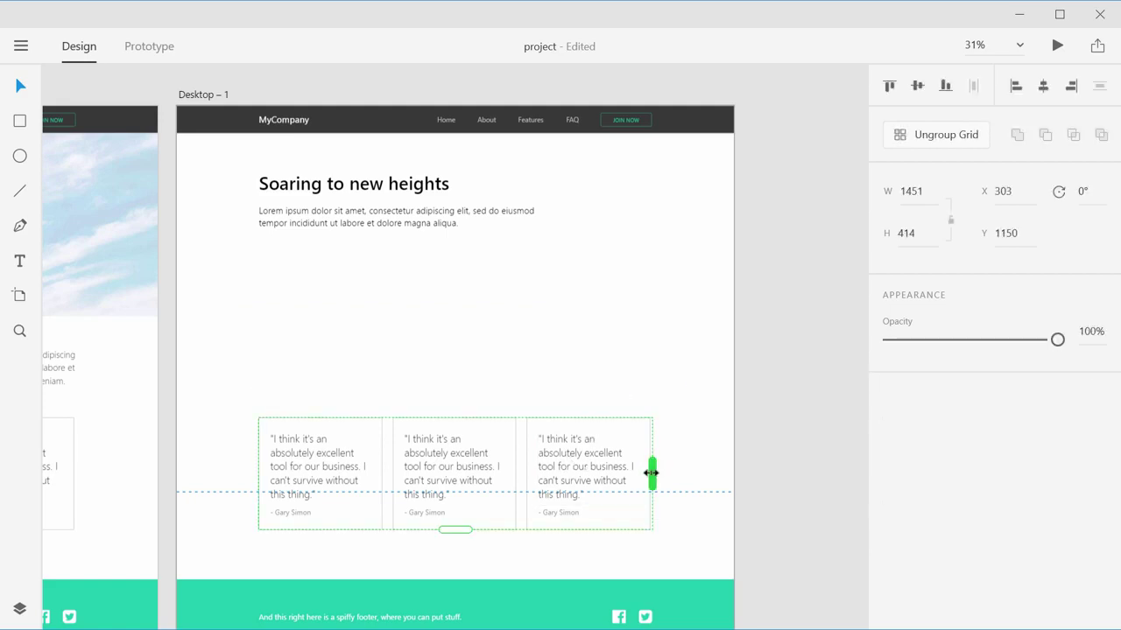
pyautogui.click(944, 136)
pyautogui.moveTo(627, 347); pyautogui.dragTo(458, 445)
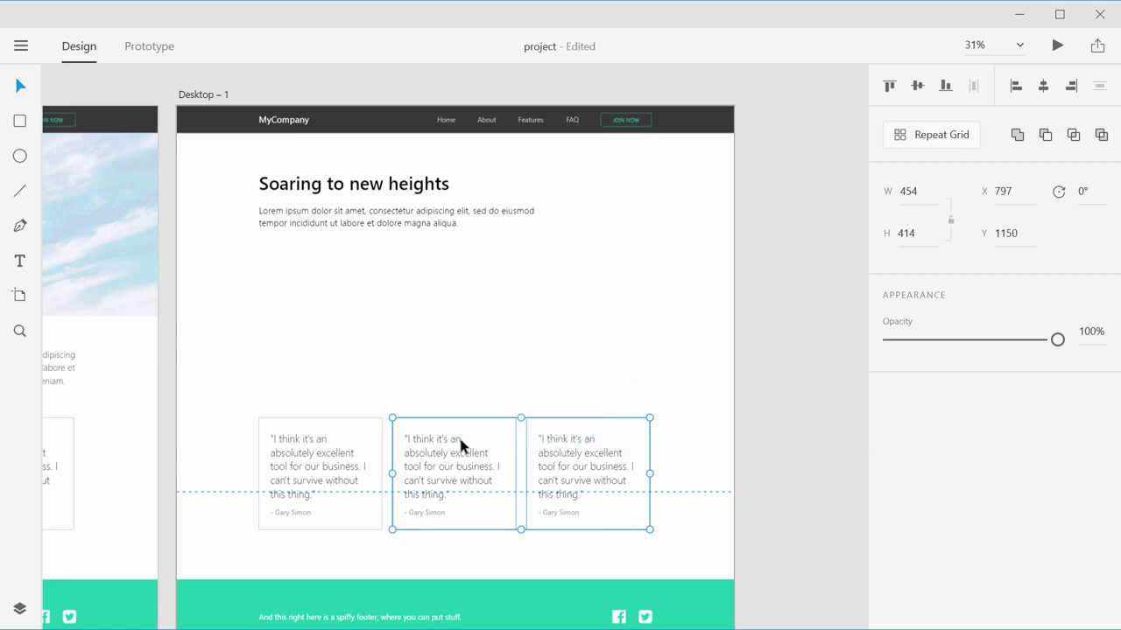
pyautogui.press('Delete')
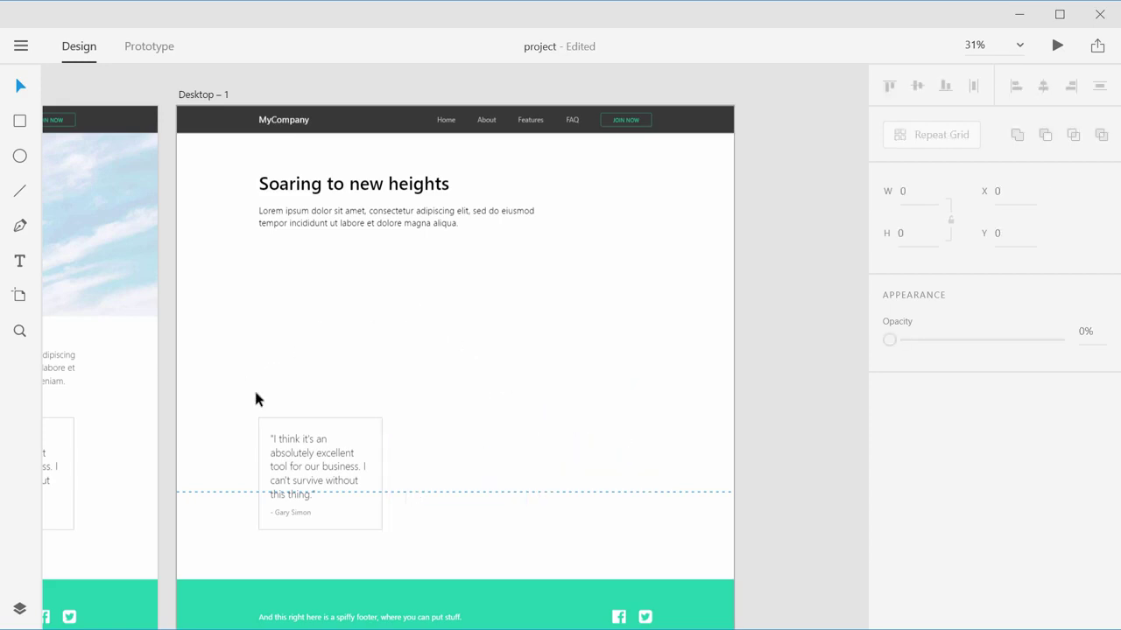
# Move the remaining testimonial card up beneath the intro paragraph
pyautogui.click(303, 455)
pyautogui.moveTo(222, 397); pyautogui.dragTo(431, 547)
pyautogui.moveTo(275, 458); pyautogui.dragTo(341, 333)
pyautogui.click(473, 340)
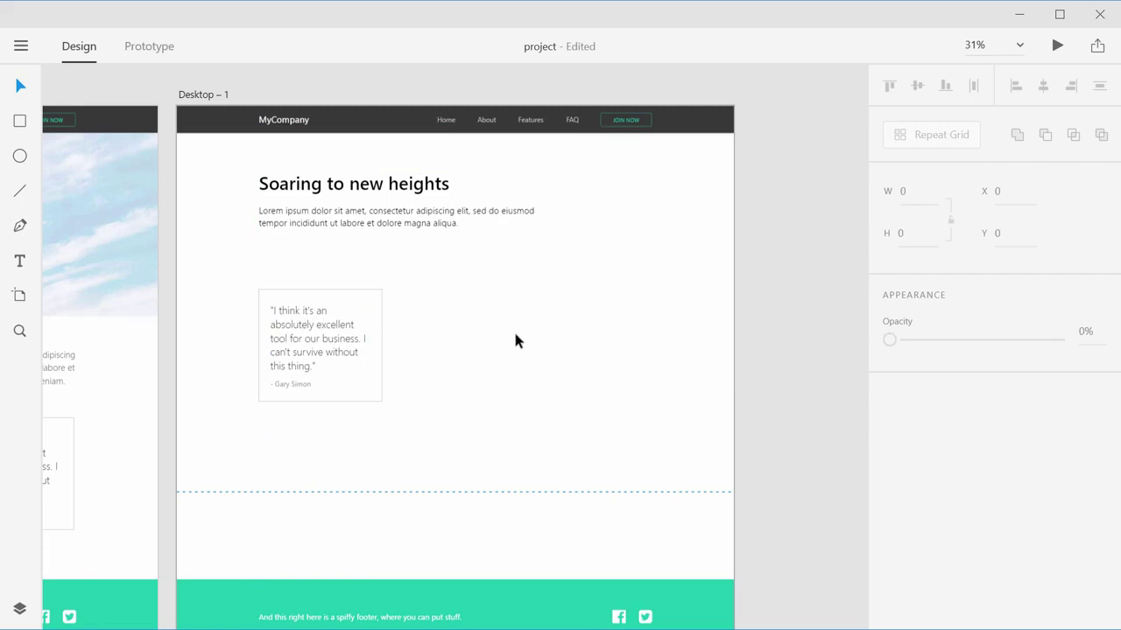
# Move the 'Soaring to new heights' heading and intro paragraph up slightly
pyautogui.scroll(3, 362, 240)
pyautogui.scroll(1, 402, 243)
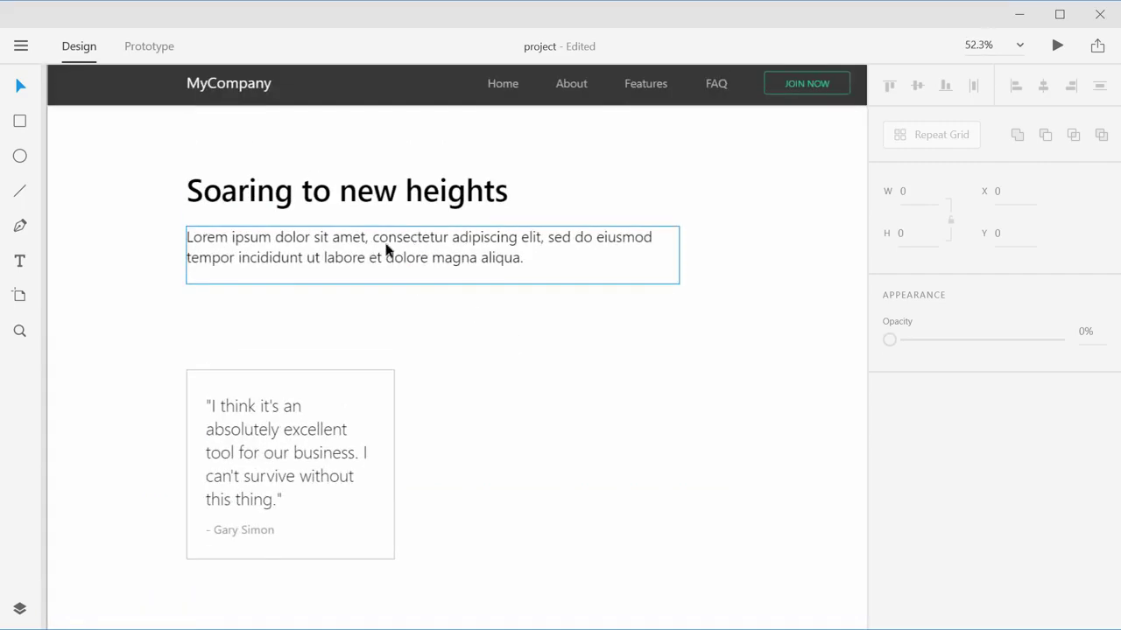
pyautogui.click(360, 204)
pyautogui.keyDown('shift'); pyautogui.click(362, 250); pyautogui.keyUp('shift')
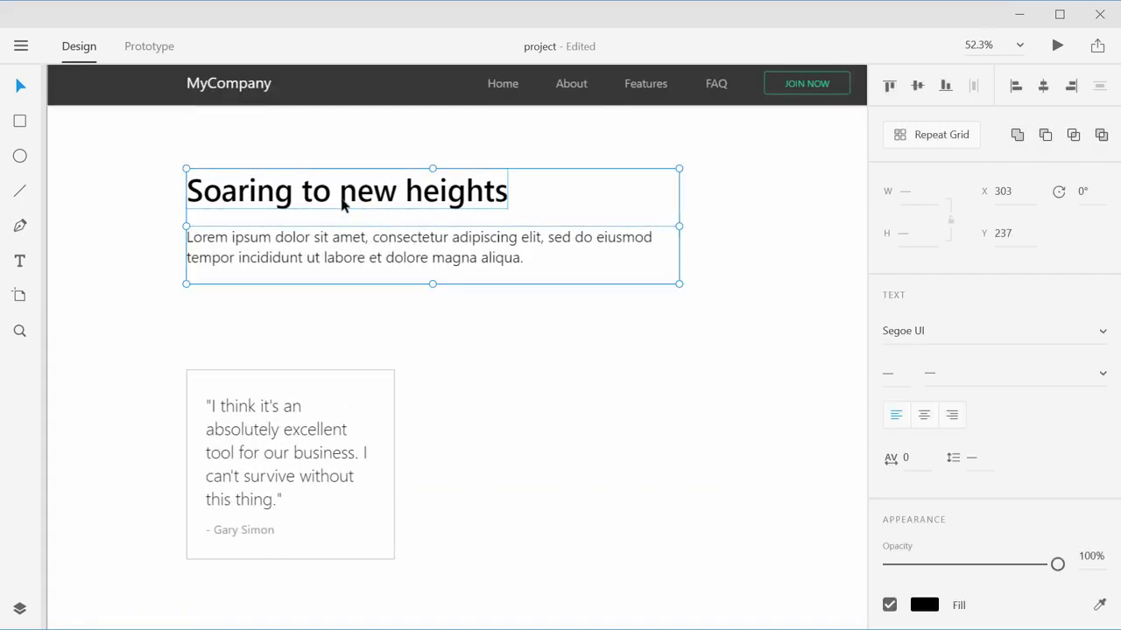
pyautogui.moveTo(354, 195); pyautogui.dragTo(379, 188)
# Change the heading text to 'FAQ'
pyautogui.doubleClick(379, 187)
pyautogui.tripleClick(371, 175)
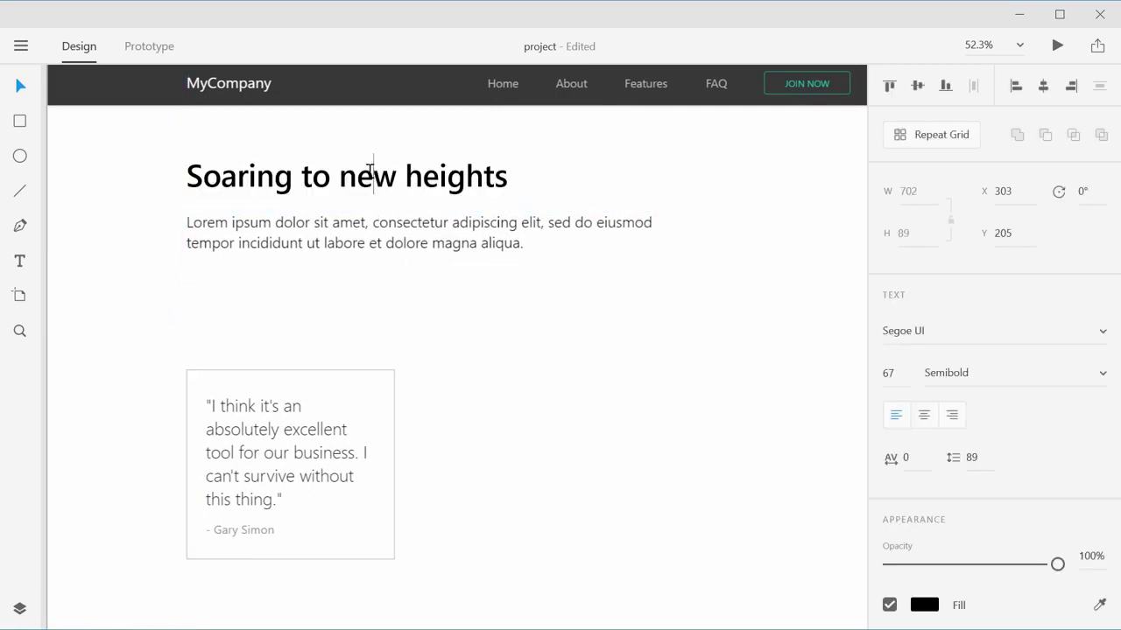
pyautogui.write('FAQ')
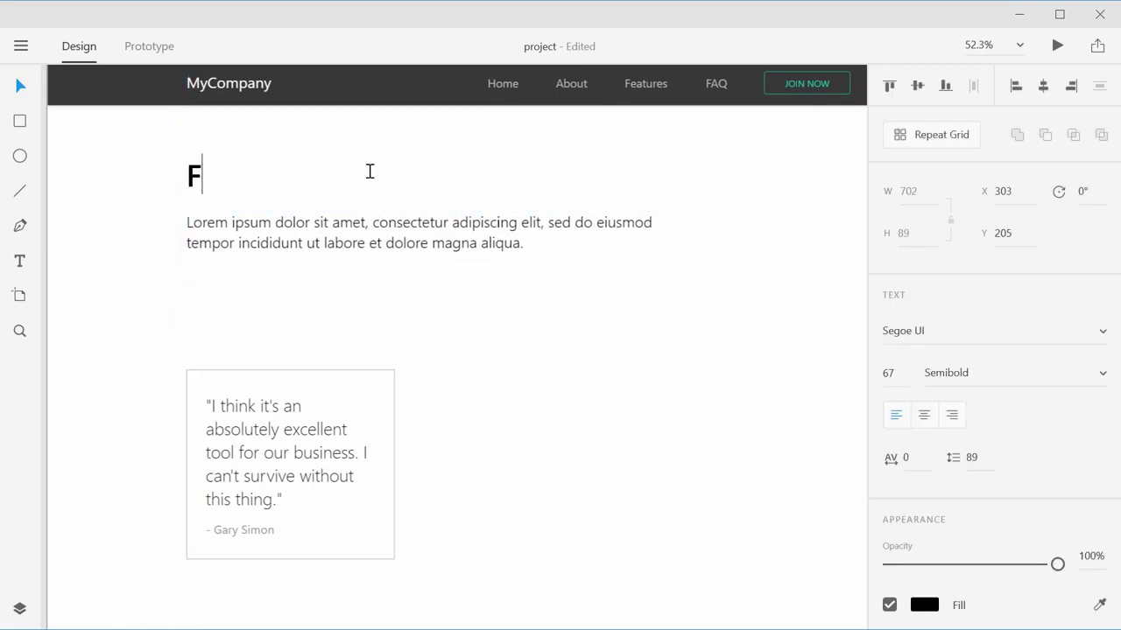
pyautogui.click(280, 229)
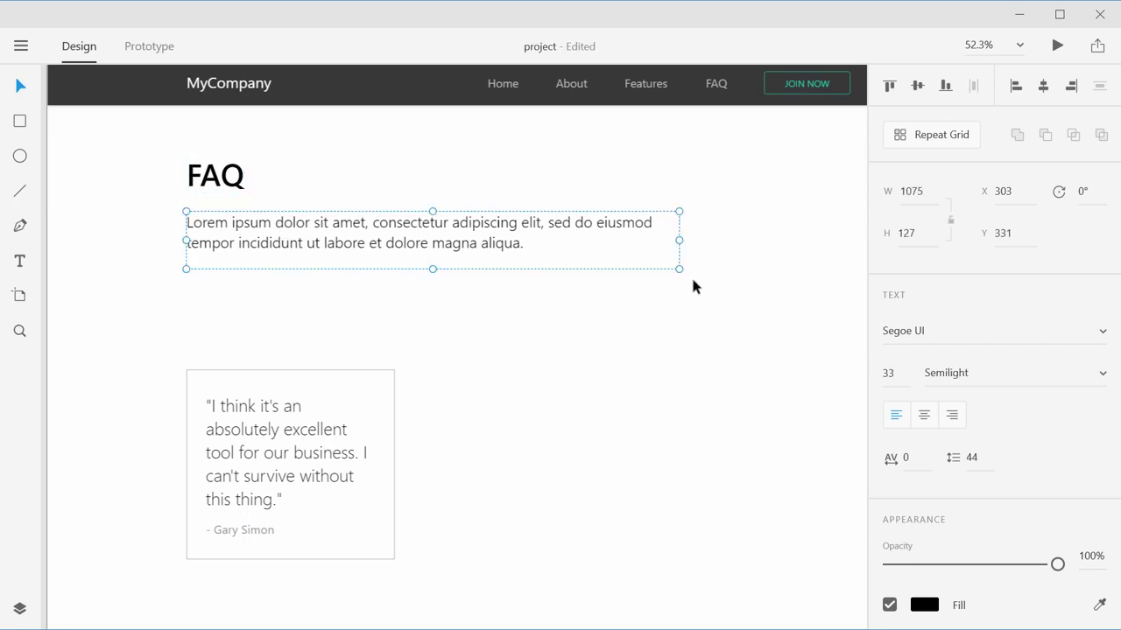
# Widen the intro paragraph box to 1448 so it wraps onto two longer lines
pyautogui.press('alt')
pyautogui.hscroll(3, 705, 265)
pyautogui.scroll(1, 693, 265)
pyautogui.moveTo(632, 259); pyautogui.dragTo(804, 256)
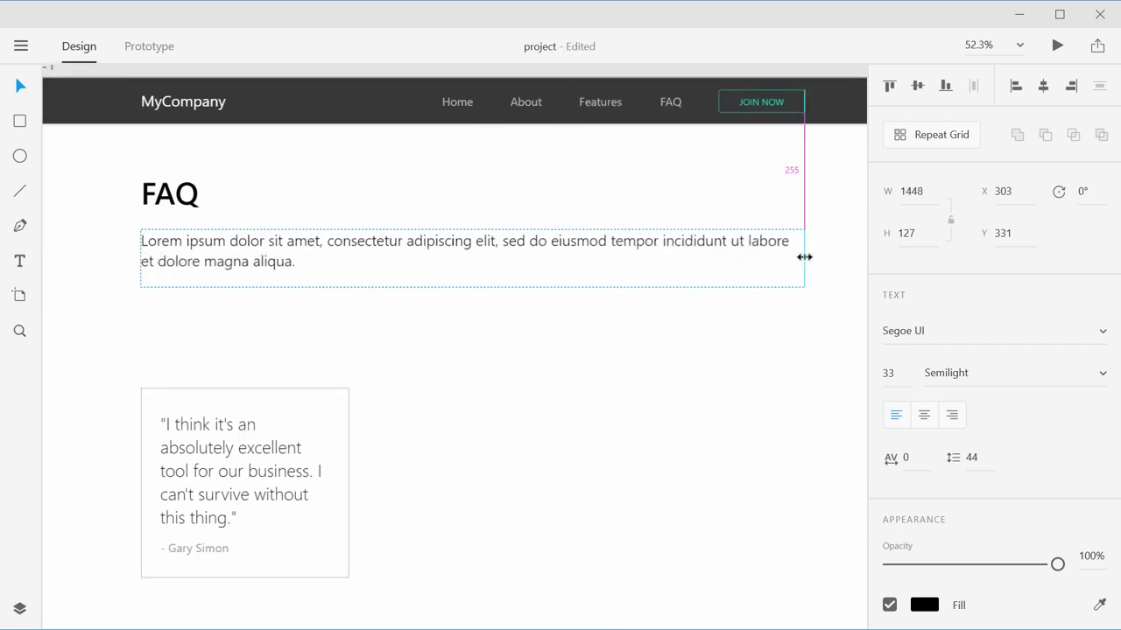
pyautogui.click(770, 348)
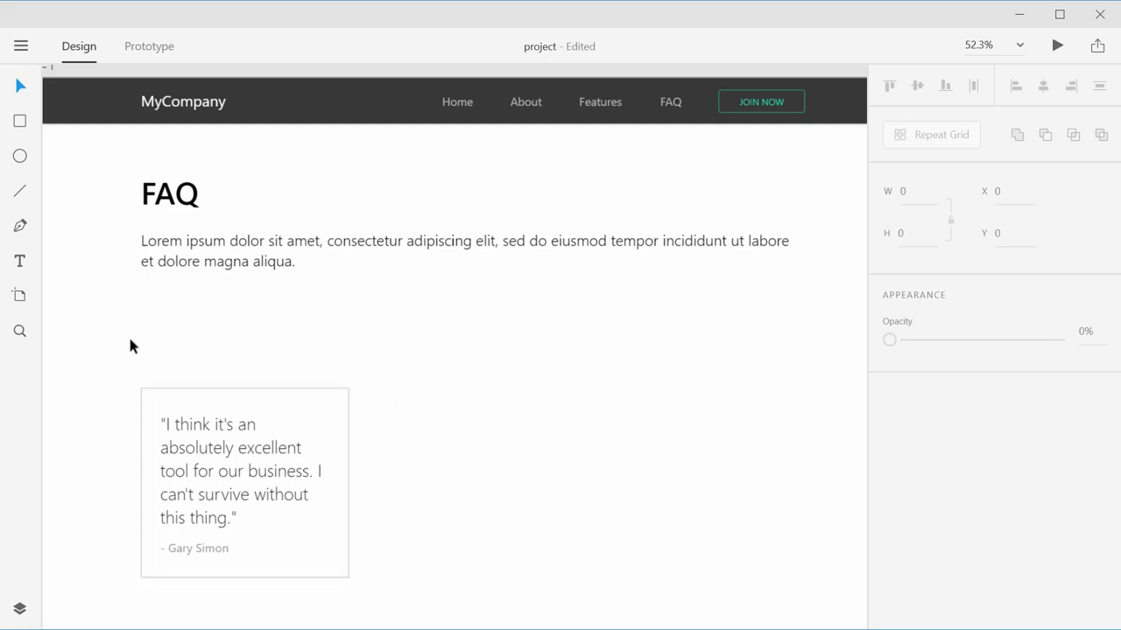
# Select the quote card below the paragraph
pyautogui.moveTo(130, 346); pyautogui.dragTo(225, 461)
pyautogui.press('Escape')
pyautogui.moveTo(127, 370); pyautogui.dragTo(429, 540)
# Ungroup the quote card and move it up just beneath the intro paragraph
pyautogui.click(213, 544)
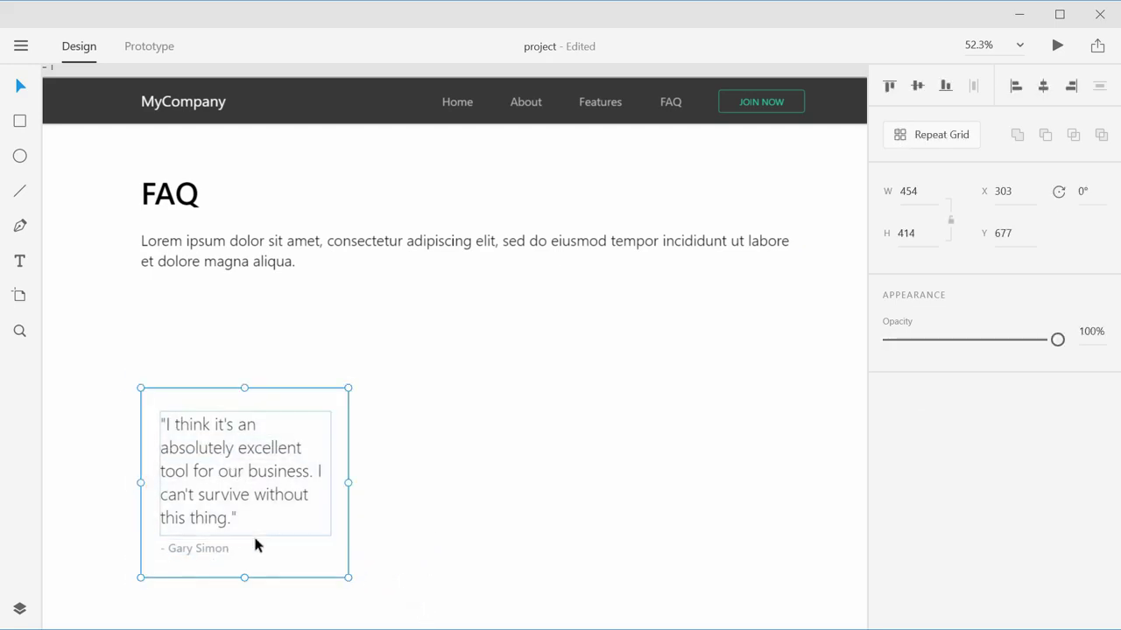
pyautogui.rightClick(208, 548)
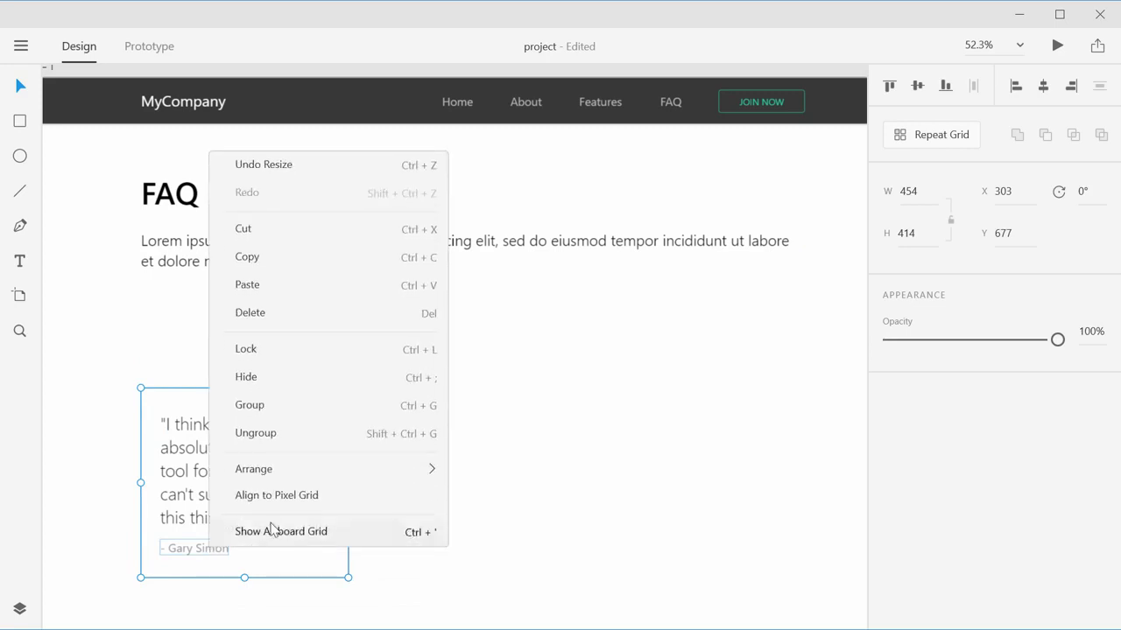
pyautogui.click(281, 438)
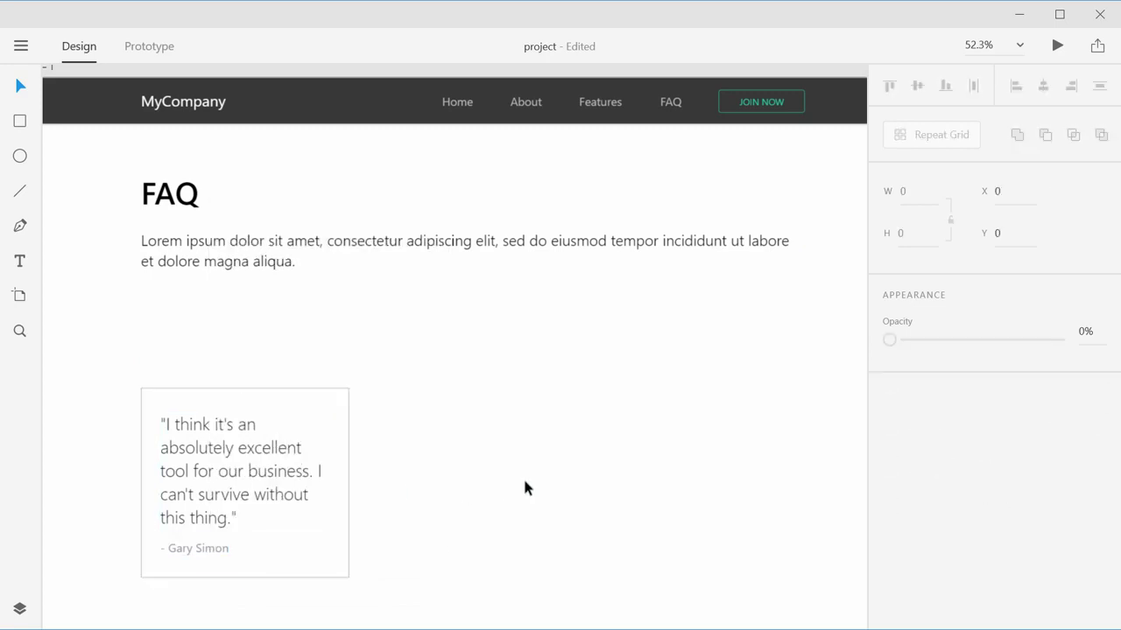
pyautogui.moveTo(254, 476); pyautogui.dragTo(202, 400)
pyautogui.click(241, 388)
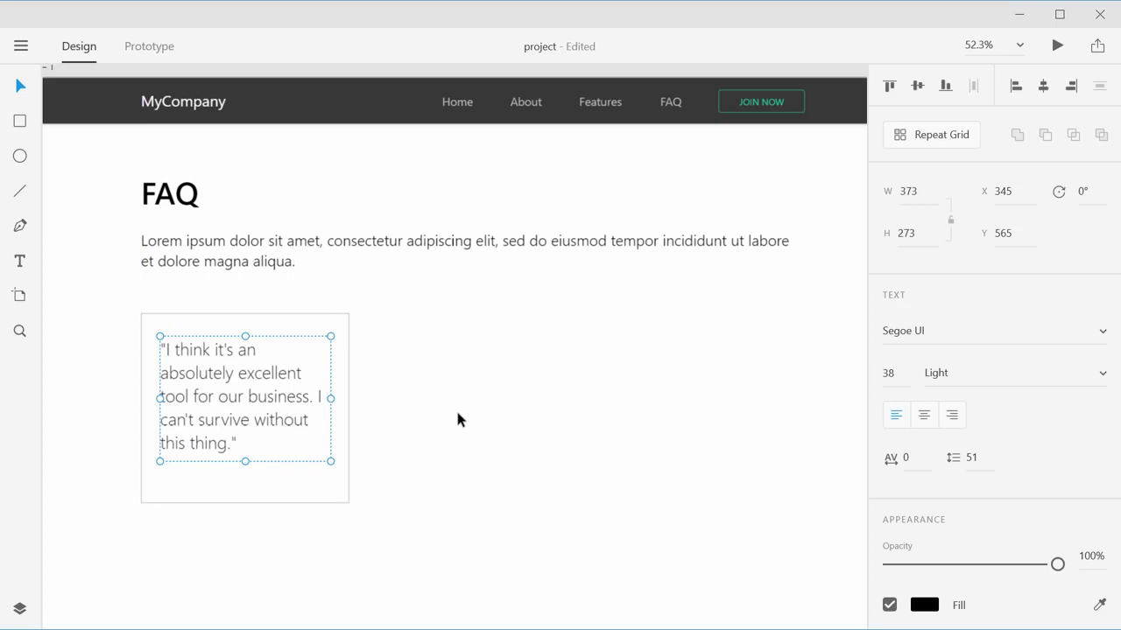
# Replace the quote text with 'Will this allow me to do that other thing?'
pyautogui.doubleClick(234, 418)
pyautogui.doubleClick(237, 417)
pyautogui.tripleClick(238, 409)
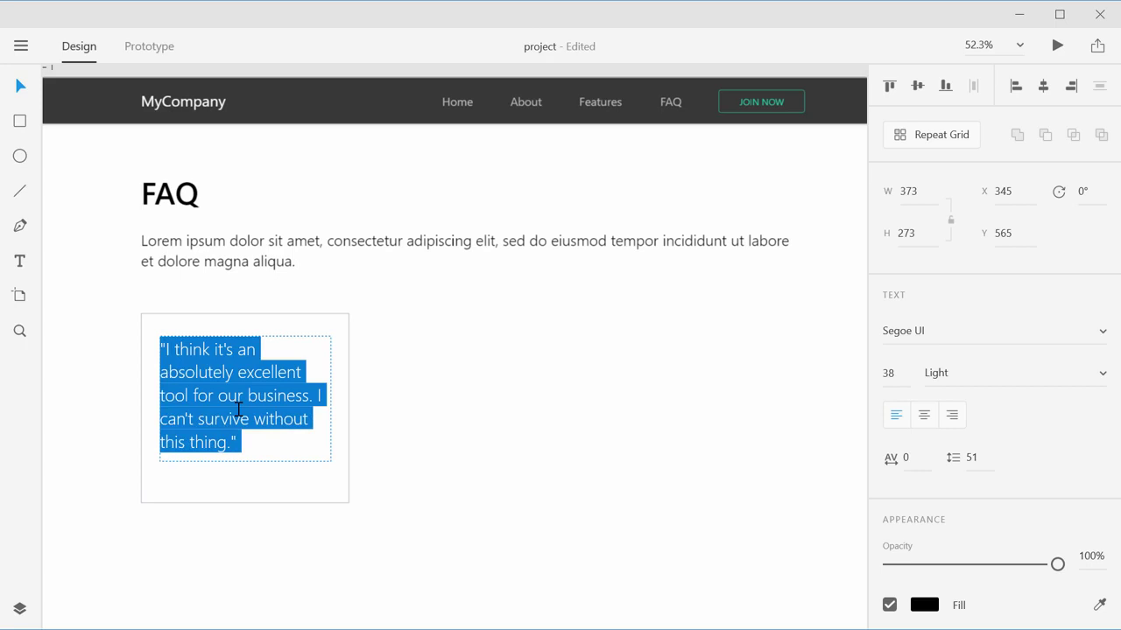
pyautogui.write('Will this ')
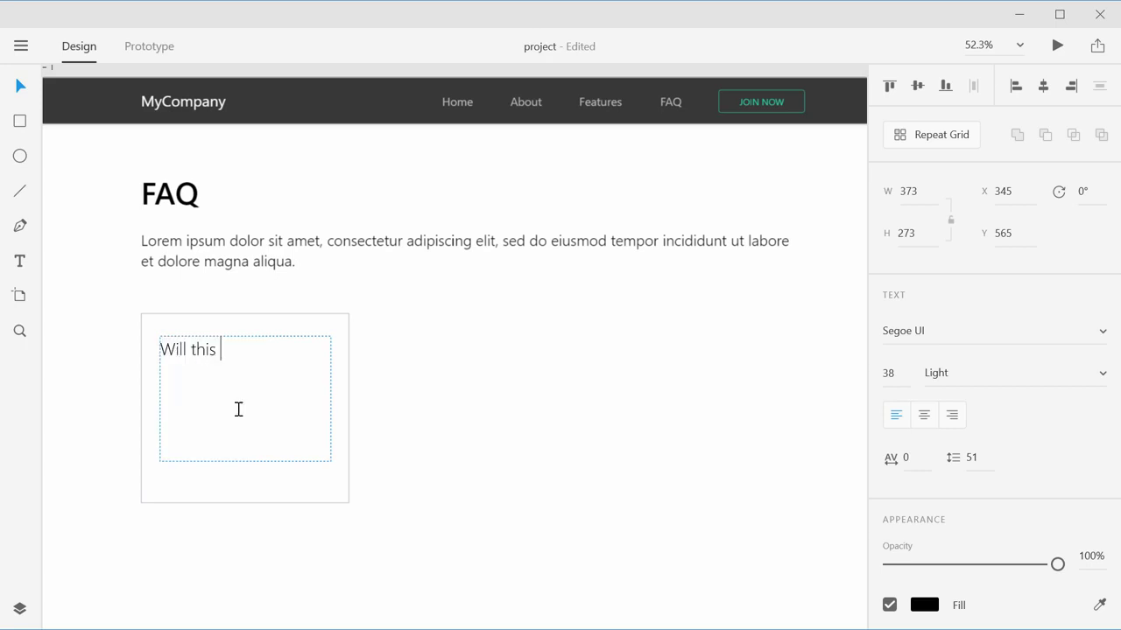
pyautogui.write('allow me to do that other thing?')
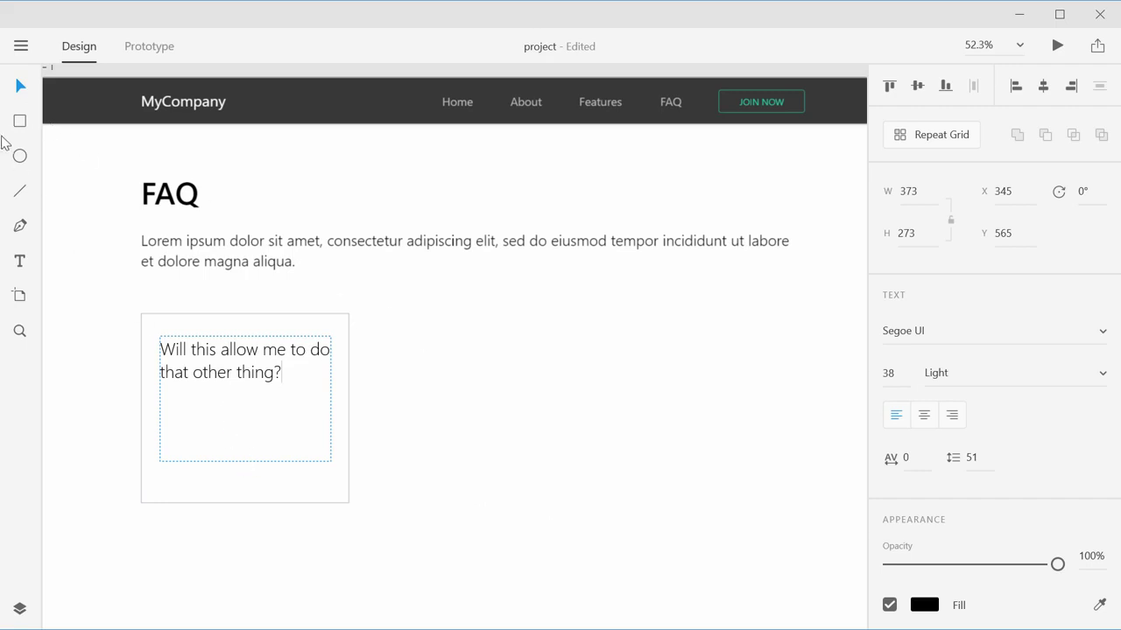
pyautogui.click(20, 85)
# Shrink the question text box from 273 to 113 high to fit its two lines
pyautogui.moveTo(245, 461); pyautogui.dragTo(245, 390)
pyautogui.press('Escape')
pyautogui.click(246, 376)
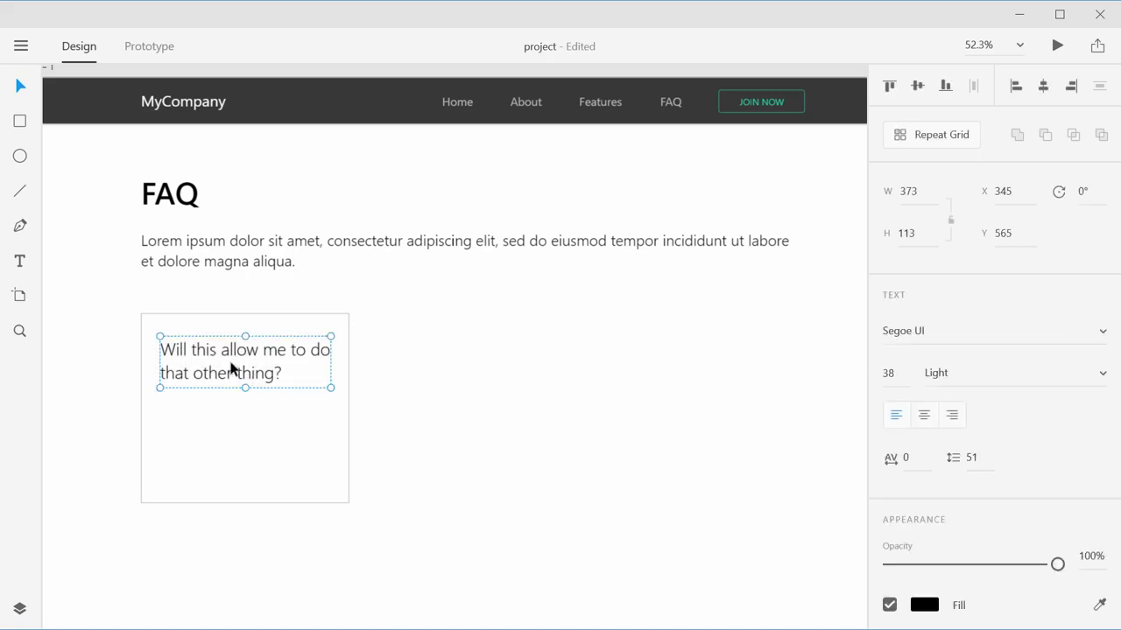
# Alt-drag a copy of the question below the original and check the home page paragraph's text size
pyautogui.moveTo(231, 367); pyautogui.dragTo(245, 478)
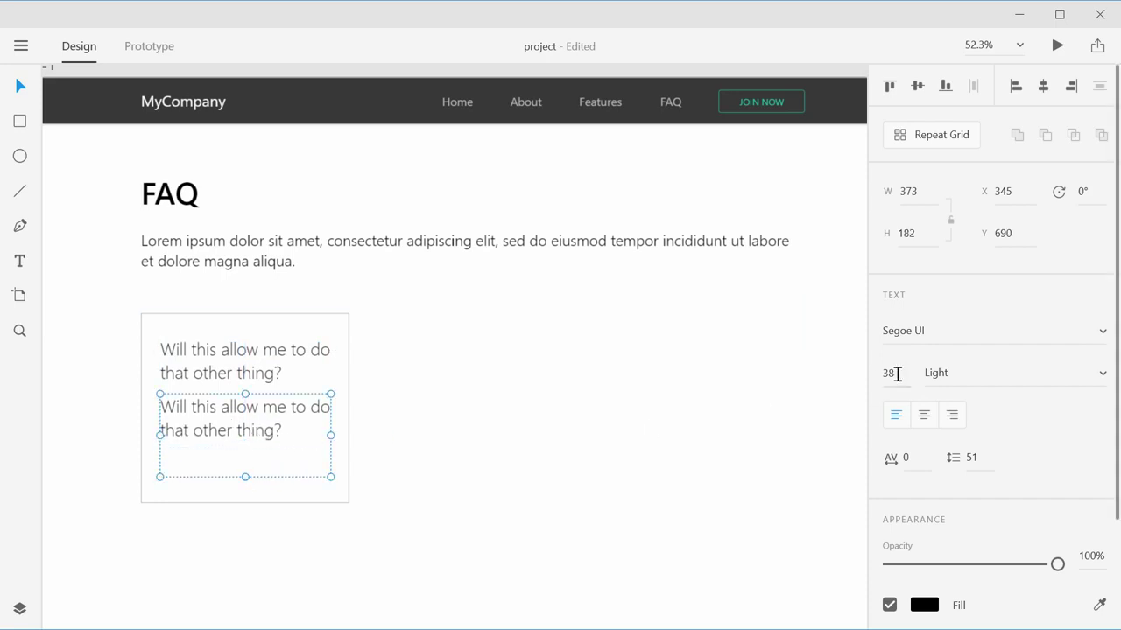
pyautogui.hscroll(-10, 570, 380)
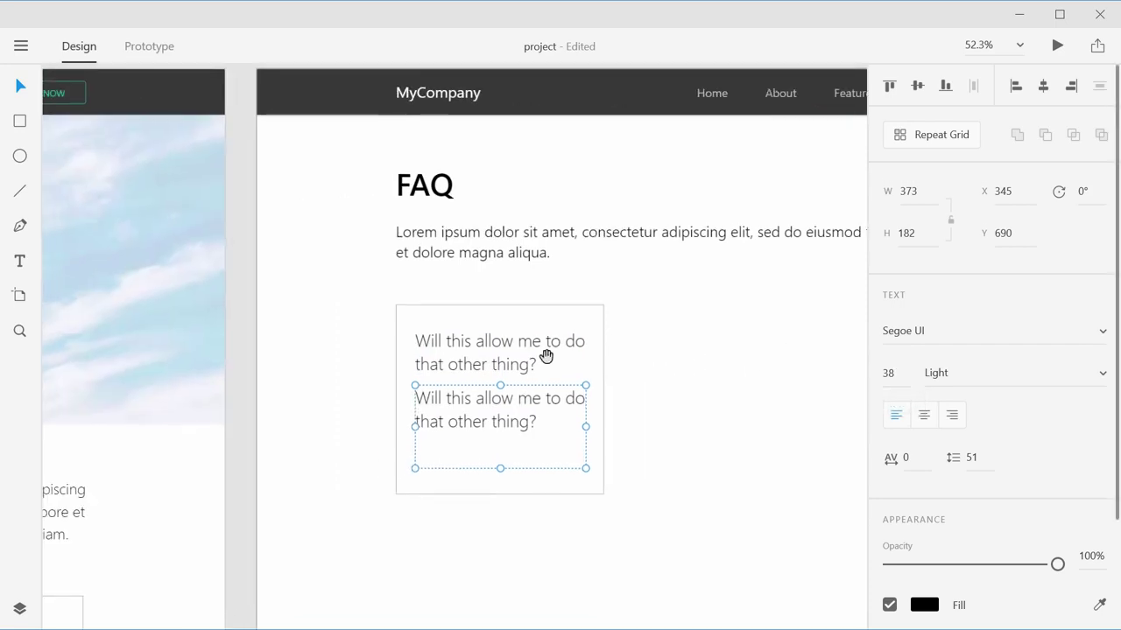
pyautogui.hscroll(-4, 474, 359)
pyautogui.click(210, 246)
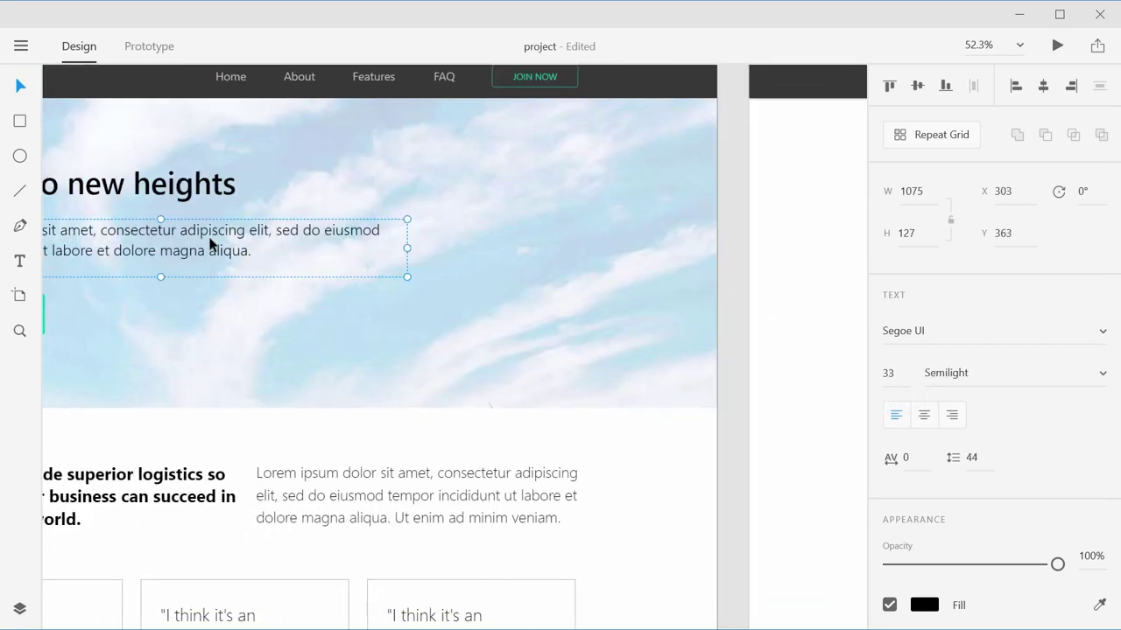
pyautogui.hscroll(10, 593, 290)
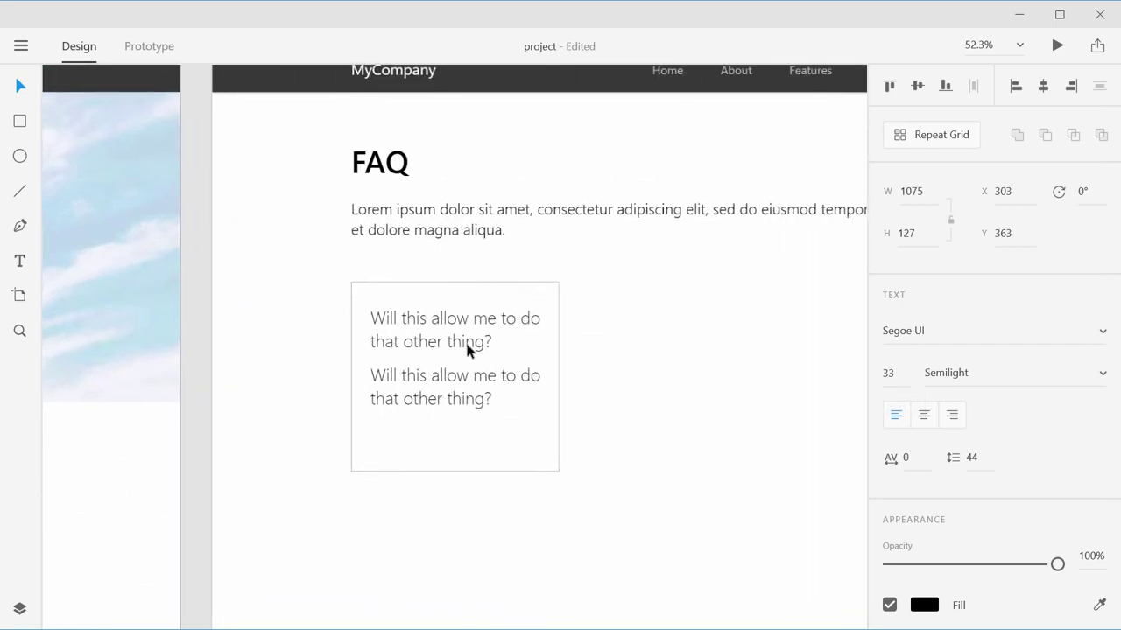
# Set the copied question's font size to 33
pyautogui.click(450, 382)
pyautogui.click(888, 373)
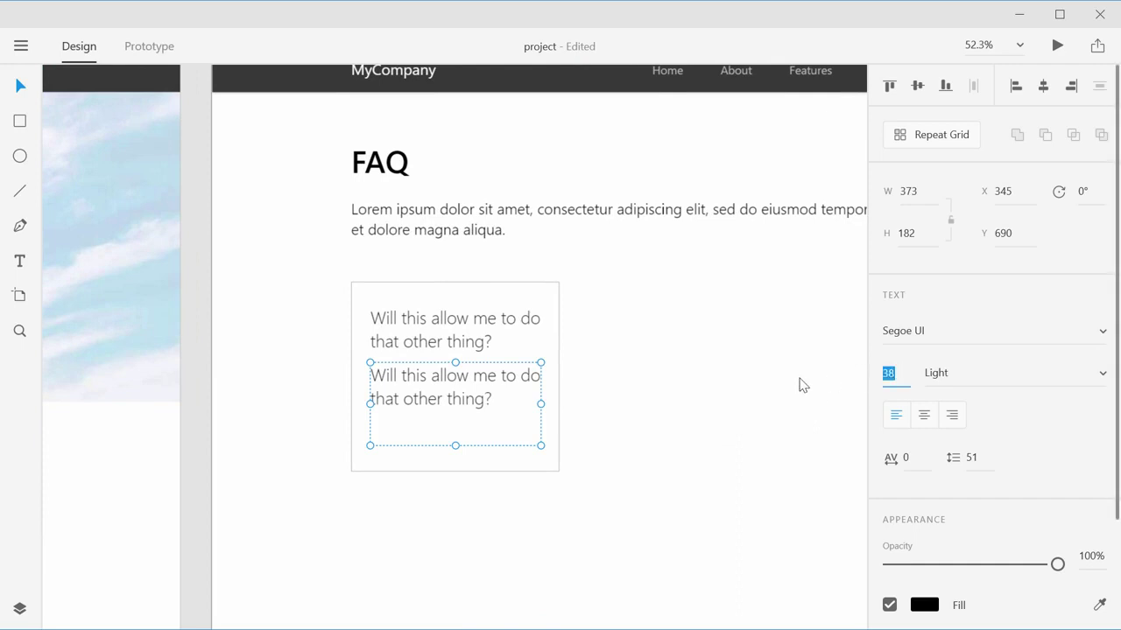
pyautogui.write('33')
pyautogui.press('Return')
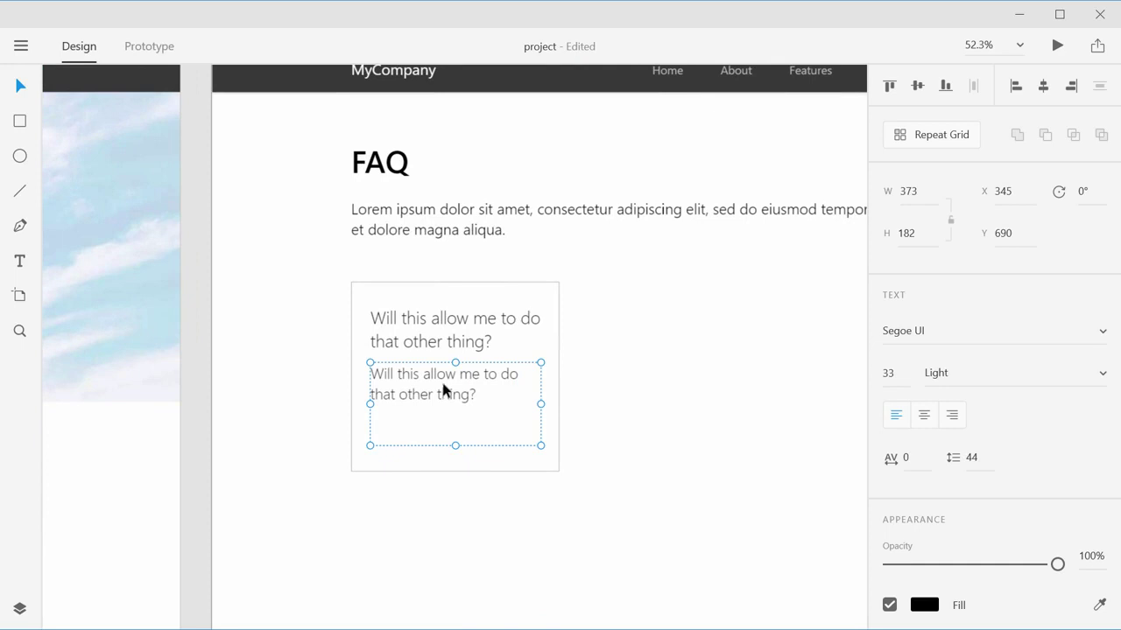
pyautogui.press('Escape')
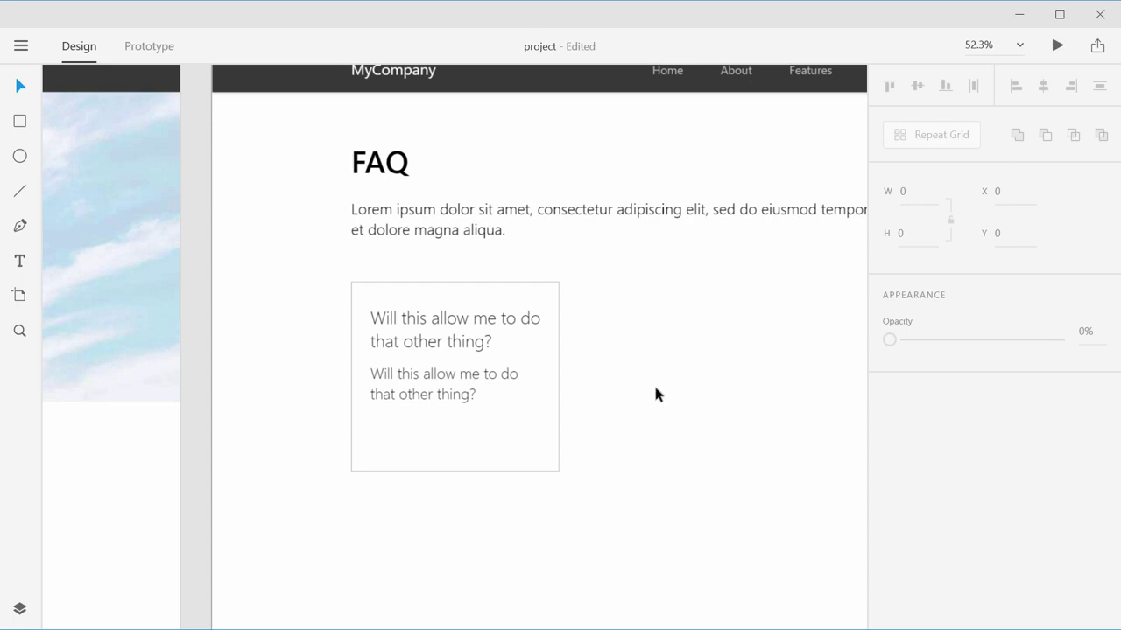
pyautogui.click(444, 324)
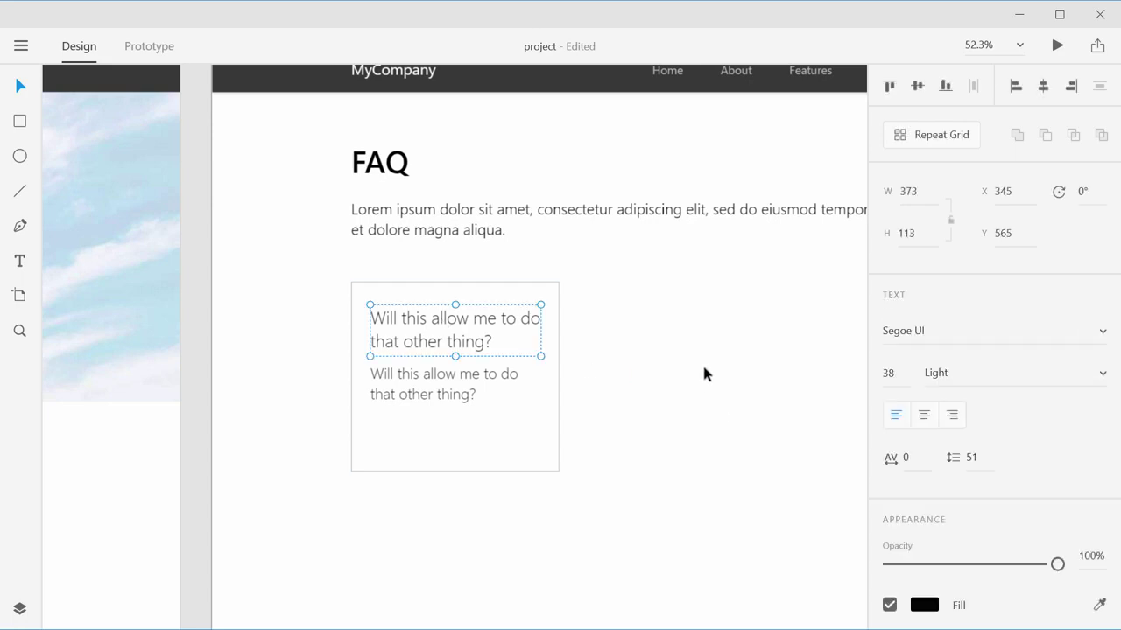
# Enlarge the question's font size to 47 and extend its box so it wraps to three lines
pyautogui.click(701, 363)
pyautogui.click(466, 337)
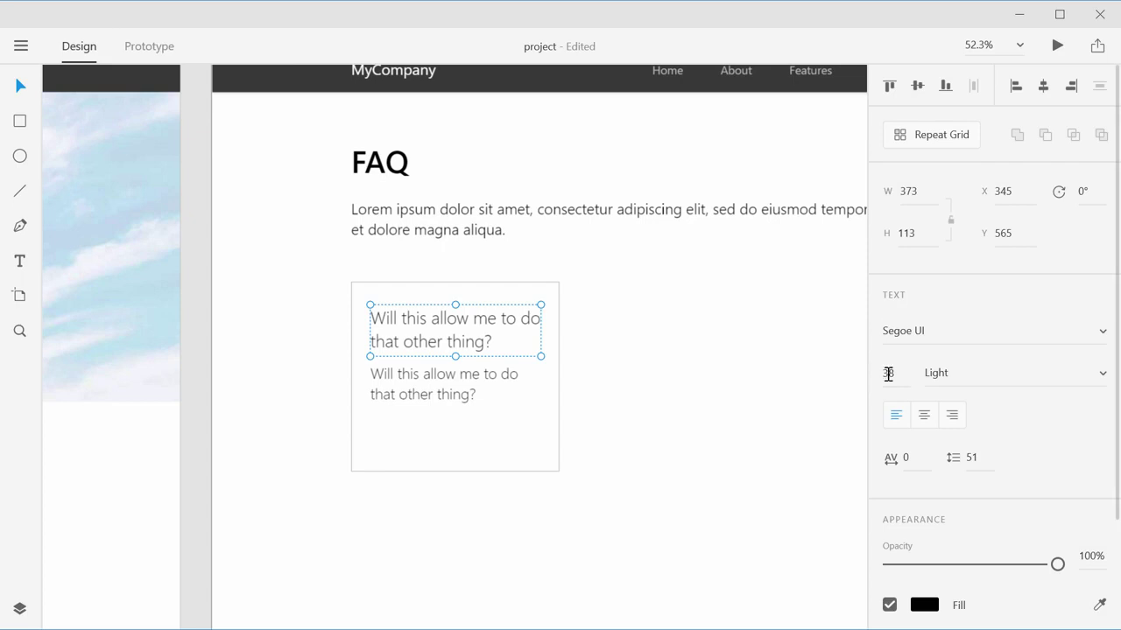
pyautogui.moveTo(896, 375); pyautogui.dragTo(902, 323)
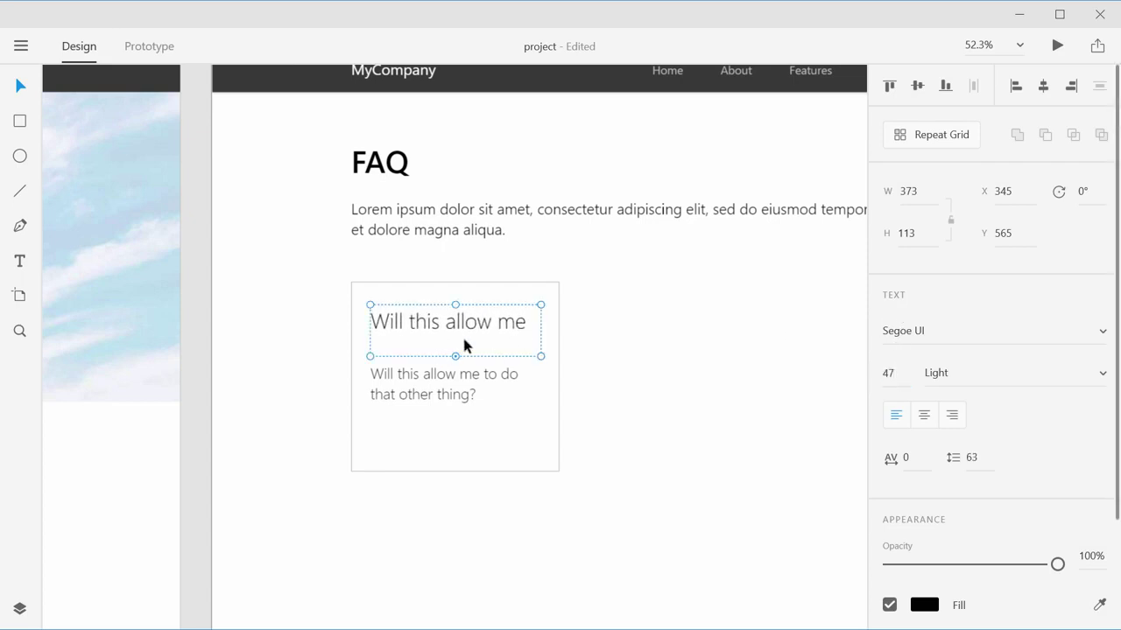
pyautogui.moveTo(454, 355); pyautogui.dragTo(453, 435)
# Paste the answer paragraph into the lower copied text box
pyautogui.click(444, 412)
pyautogui.click(658, 432)
pyautogui.click(465, 429)
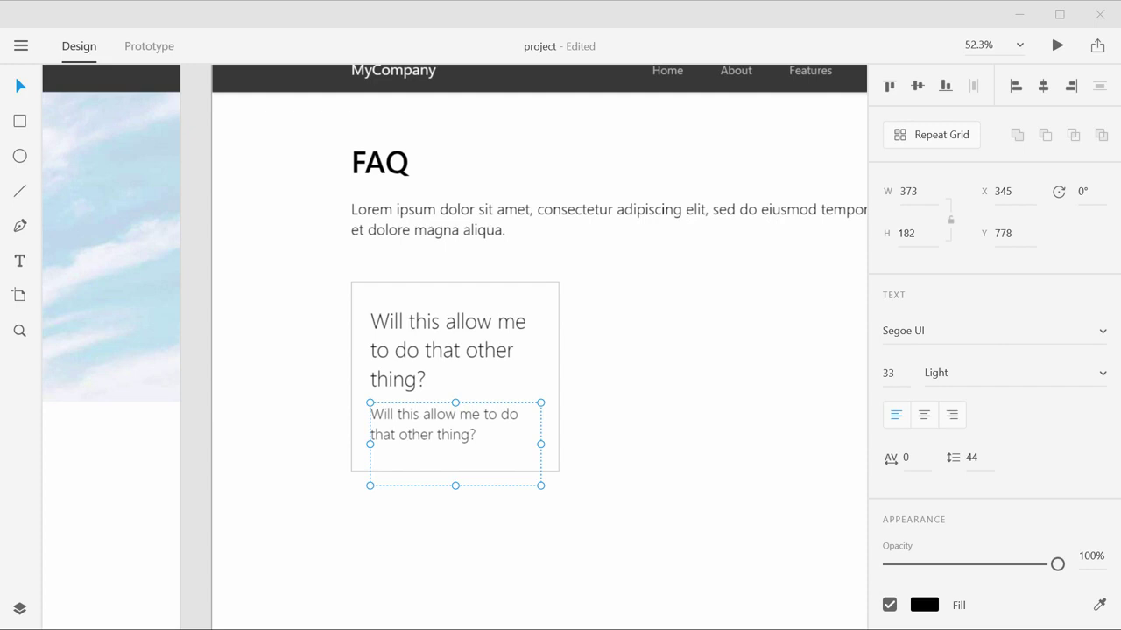
pyautogui.click(485, 433)
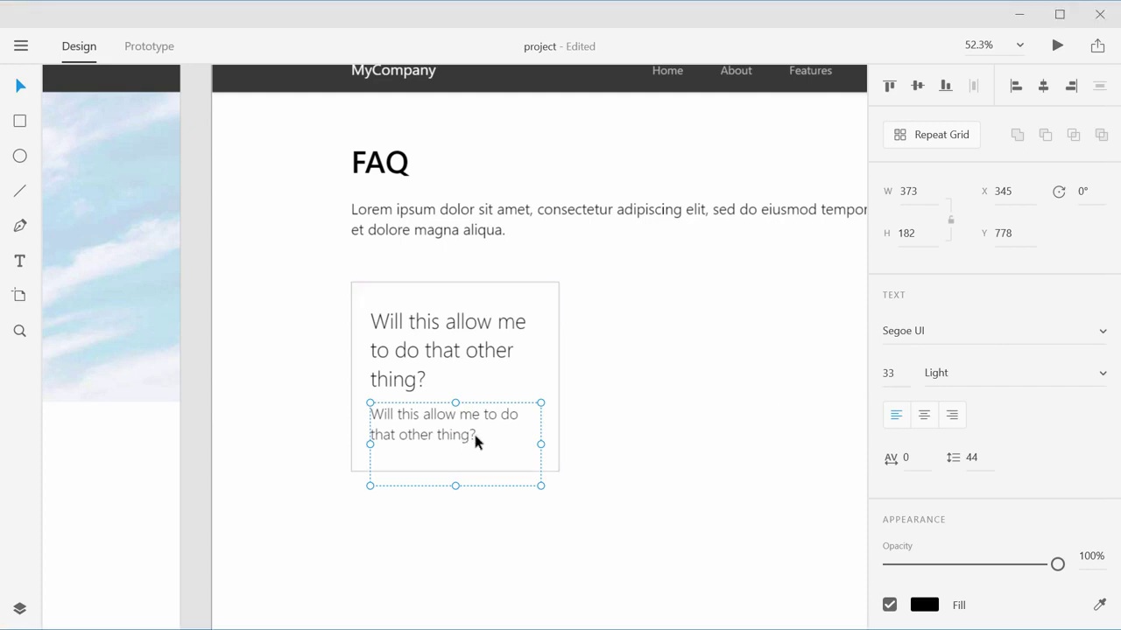
pyautogui.doubleClick(473, 435)
pyautogui.write("Most certainly not, and shame on you for such a question. We're going to notify your caregivers of this nonsense coming from your brain.")
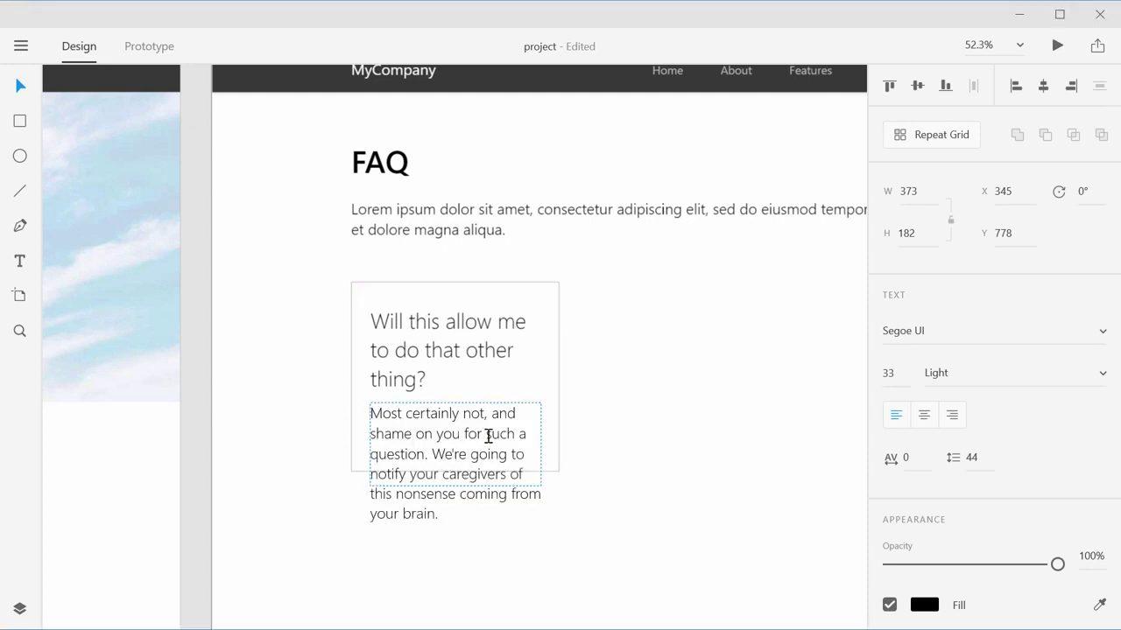
pyautogui.press('Escape')
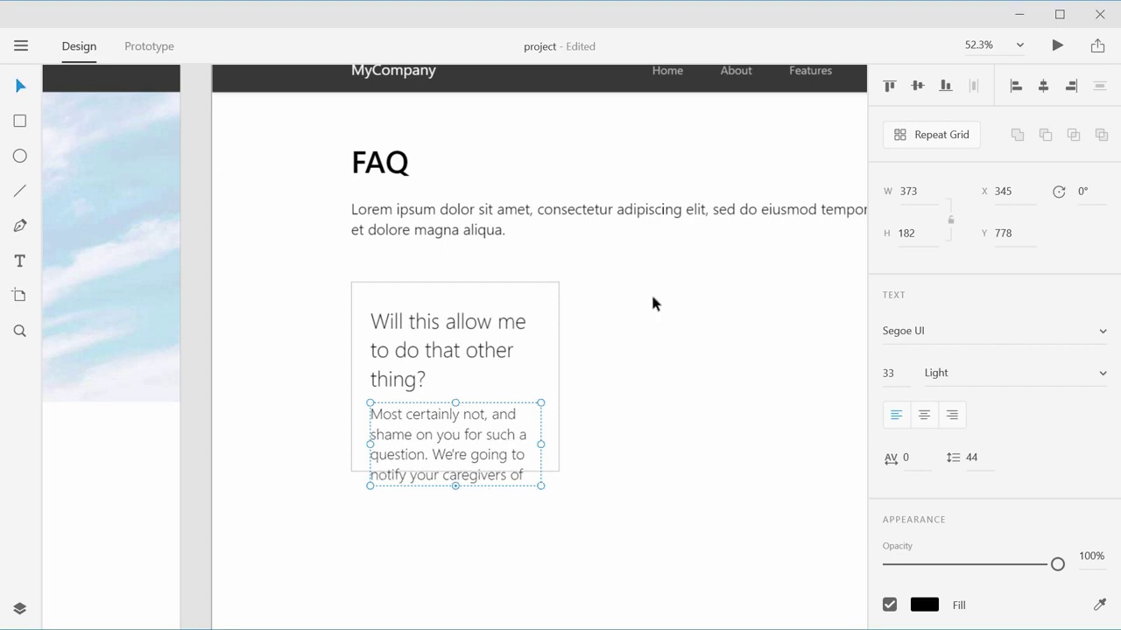
# Lengthen the answer box to show the whole paragraph and move it slightly lower
pyautogui.click(671, 351)
pyautogui.click(537, 387)
pyautogui.click(552, 407)
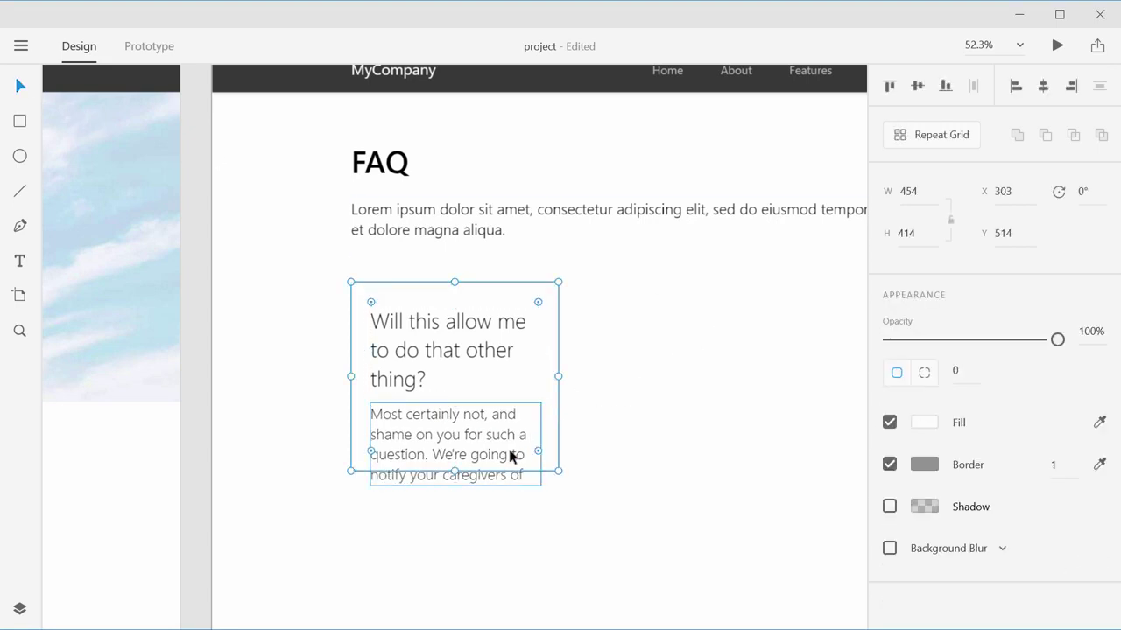
pyautogui.click(462, 480)
pyautogui.moveTo(456, 484); pyautogui.dragTo(460, 525)
pyautogui.click(592, 350)
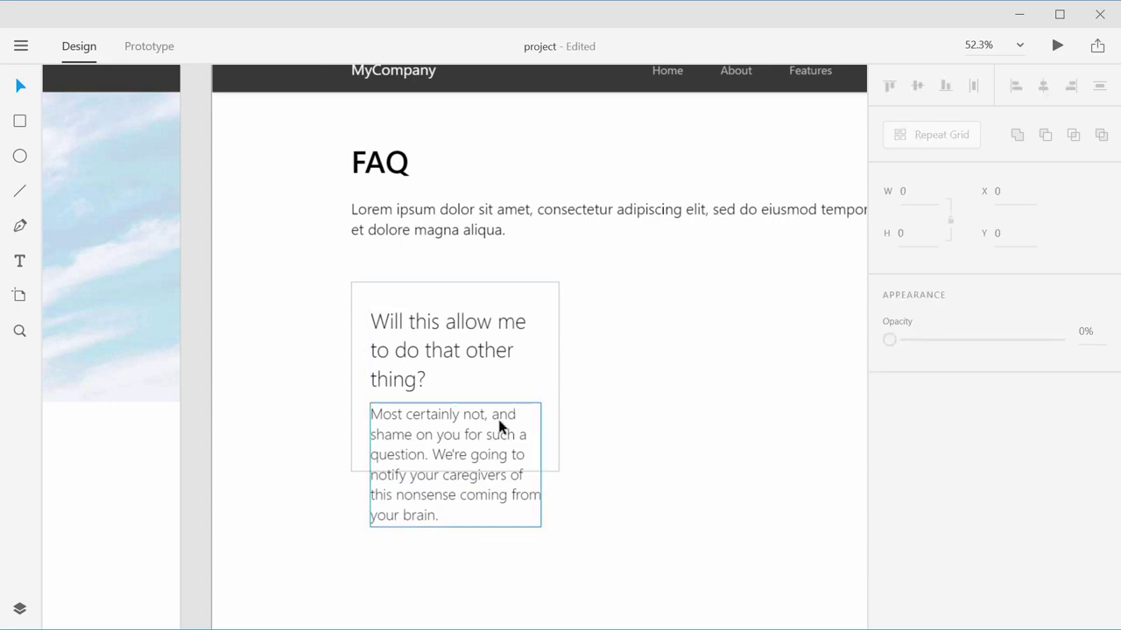
pyautogui.moveTo(500, 425); pyautogui.dragTo(501, 436)
# Lengthen the card background to 591 high and nudge both texts up slightly
pyautogui.click(707, 414)
pyautogui.click(552, 385)
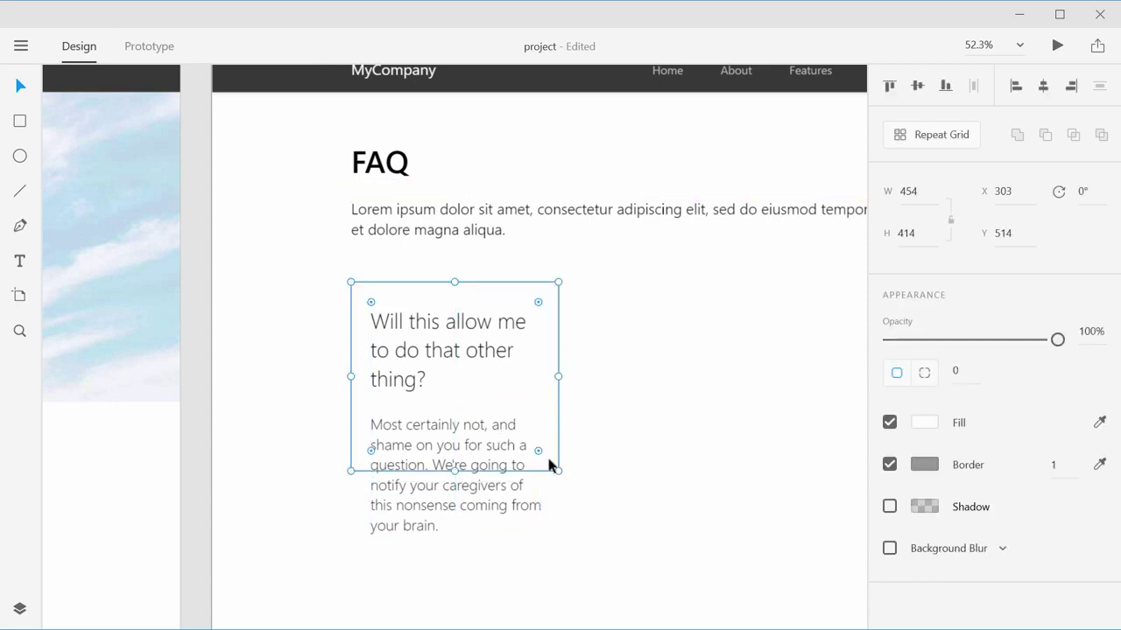
pyautogui.moveTo(456, 471); pyautogui.dragTo(456, 552)
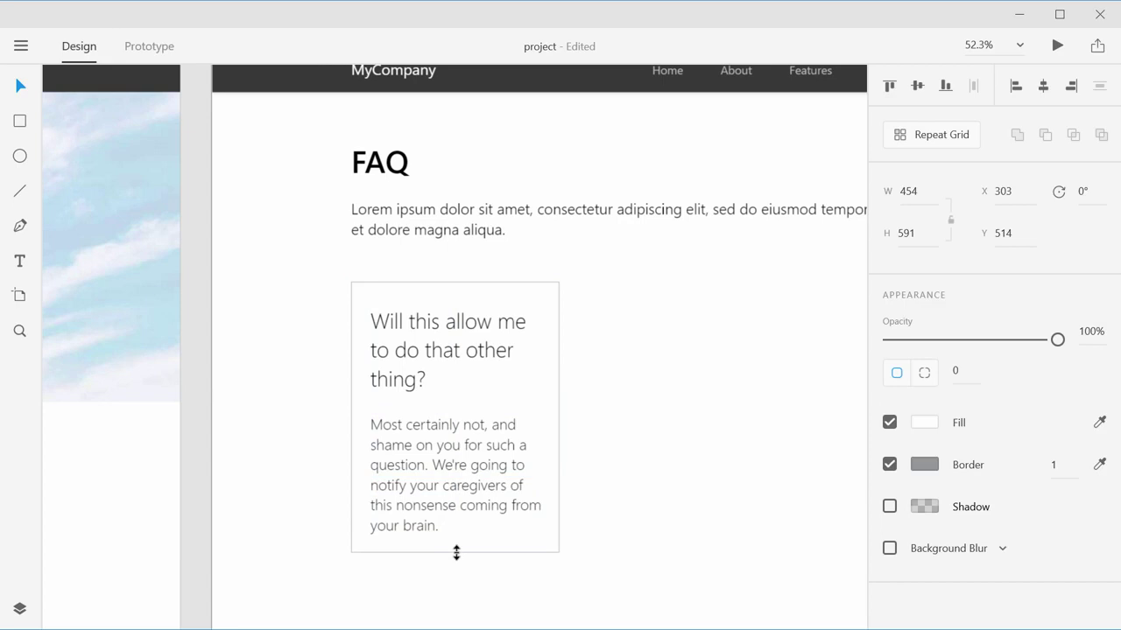
pyautogui.click(706, 382)
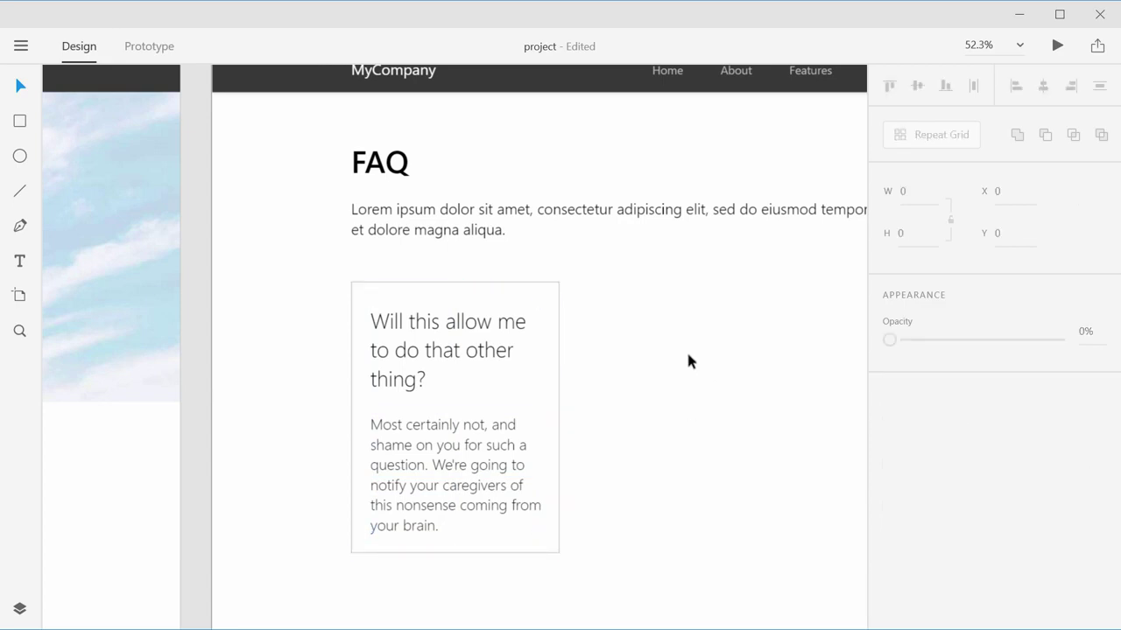
pyautogui.click(414, 341)
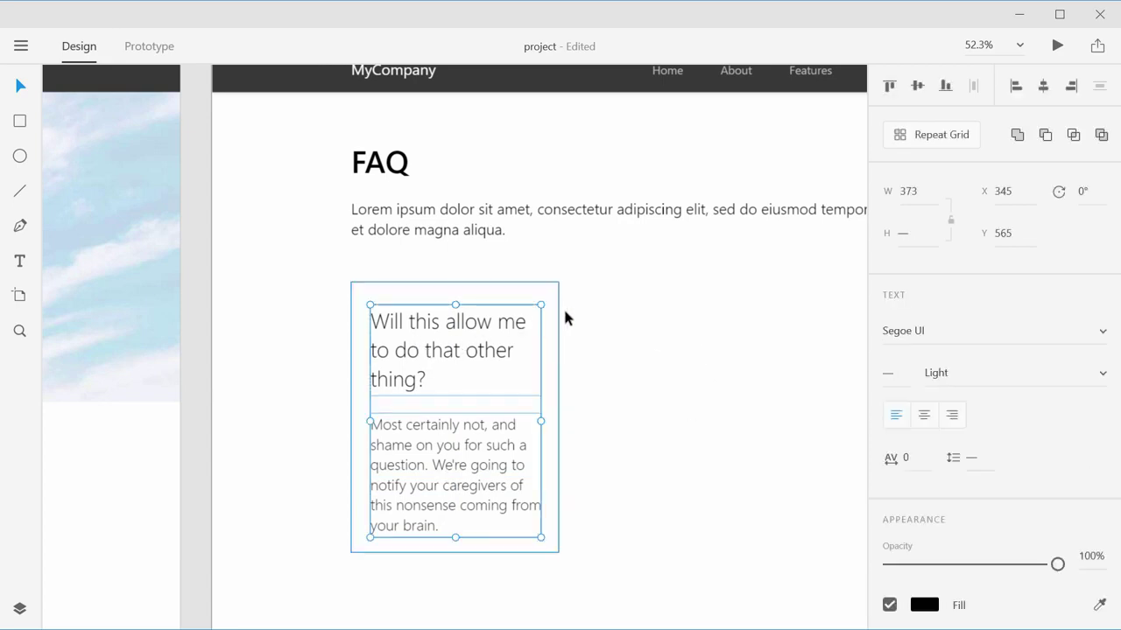
pyautogui.press('Up')
pyautogui.press('Up')
pyautogui.press('Up')
pyautogui.press('Up')
pyautogui.press('Up')
pyautogui.press('Up')
pyautogui.press('Up')
pyautogui.press('Up')
pyautogui.press('Up')
pyautogui.press('Up')
pyautogui.click(702, 372)
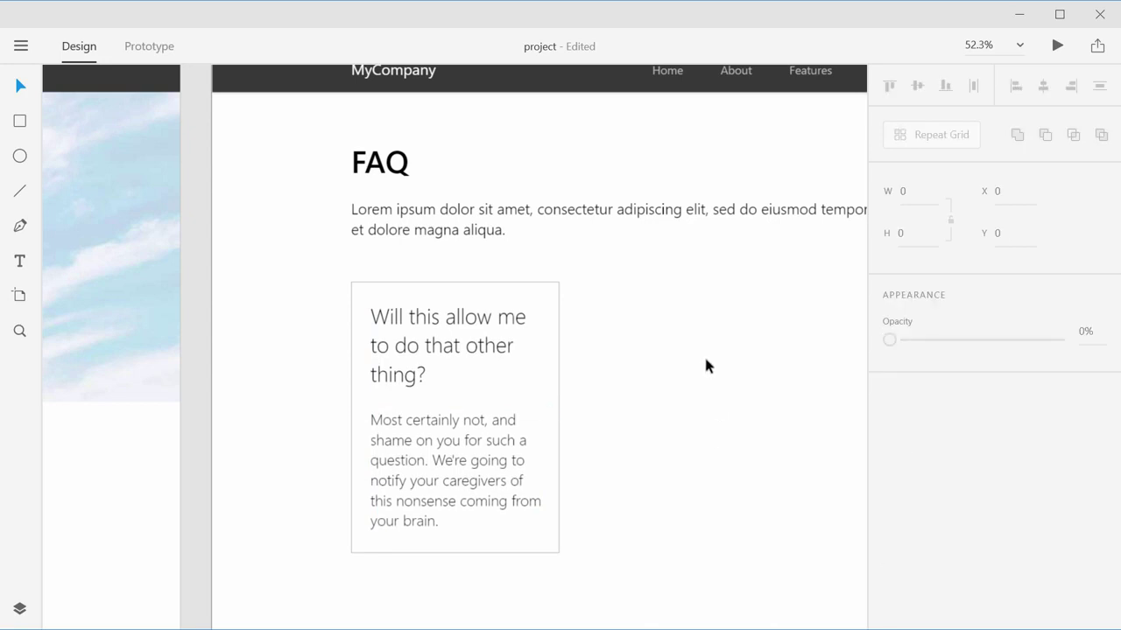
# Bring the FAQ artboard into view and select the whole FAQ card group
pyautogui.scroll(-2, 722, 351)
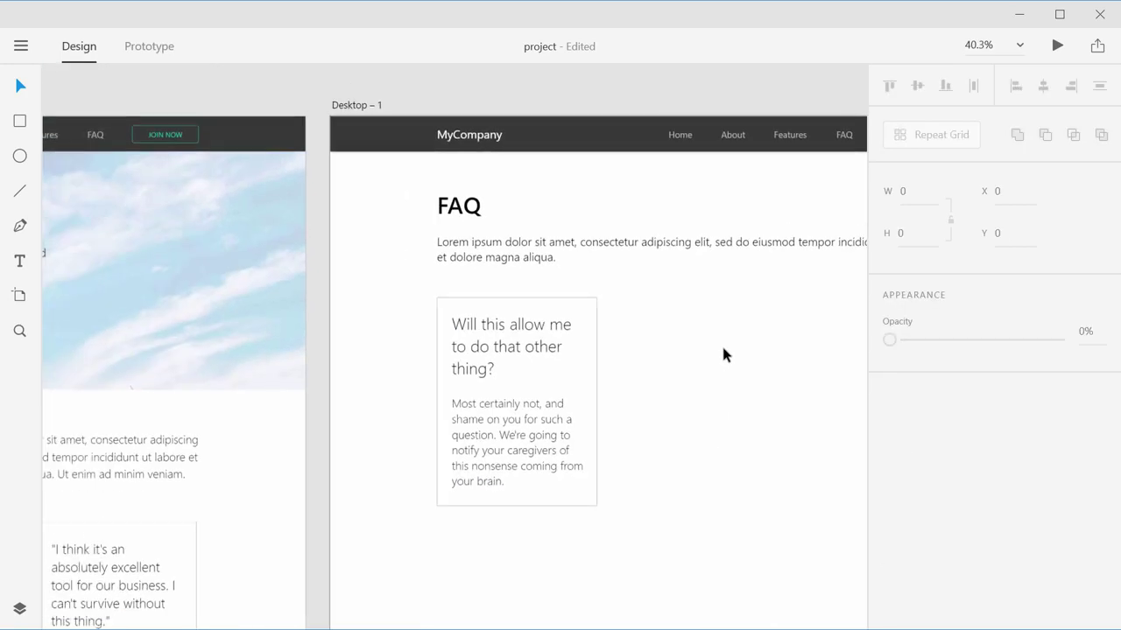
pyautogui.click(570, 313)
pyautogui.moveTo(698, 350); pyautogui.dragTo(455, 270)
pyautogui.click(465, 324)
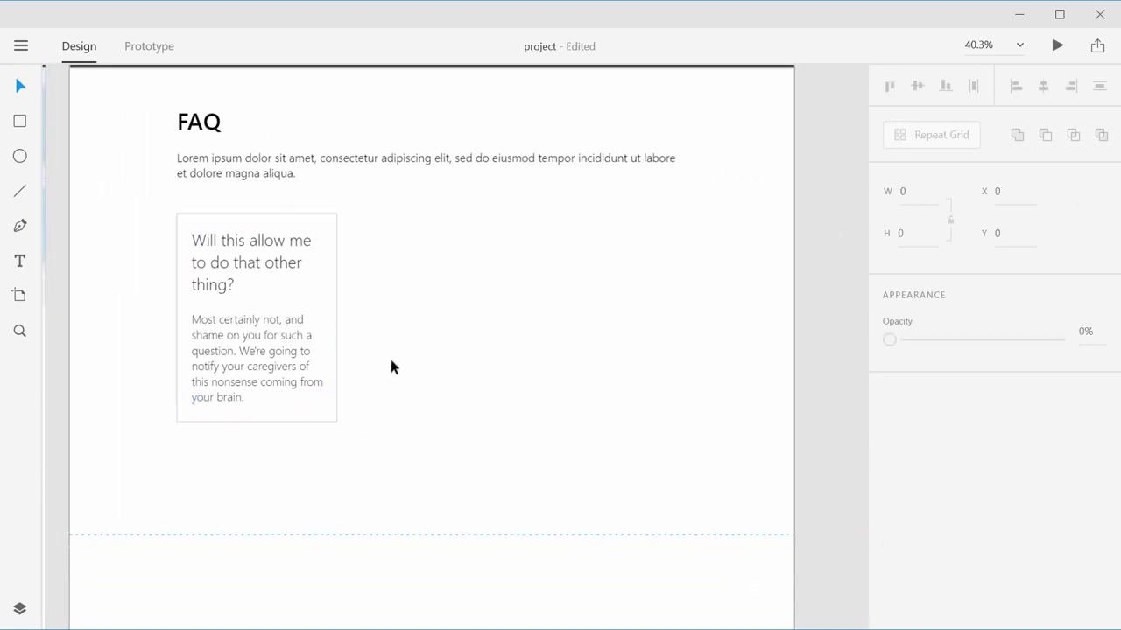
pyautogui.moveTo(444, 241); pyautogui.dragTo(538, 316)
pyautogui.scroll(1, 540, 318)
pyautogui.scroll(-1, 540, 318)
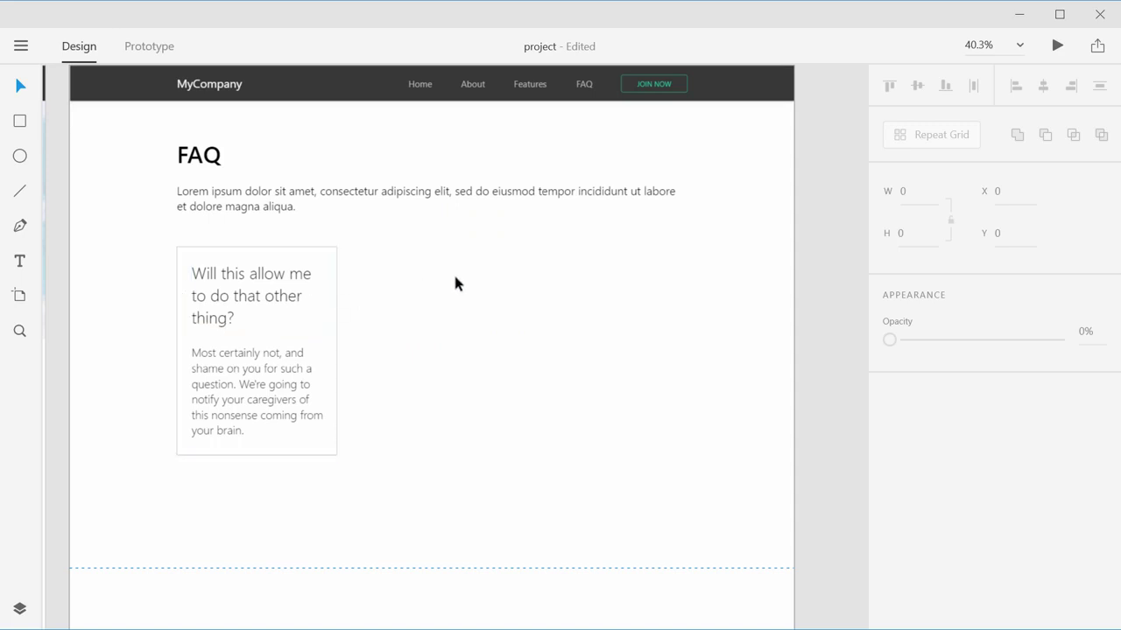
pyautogui.moveTo(455, 283); pyautogui.dragTo(214, 416)
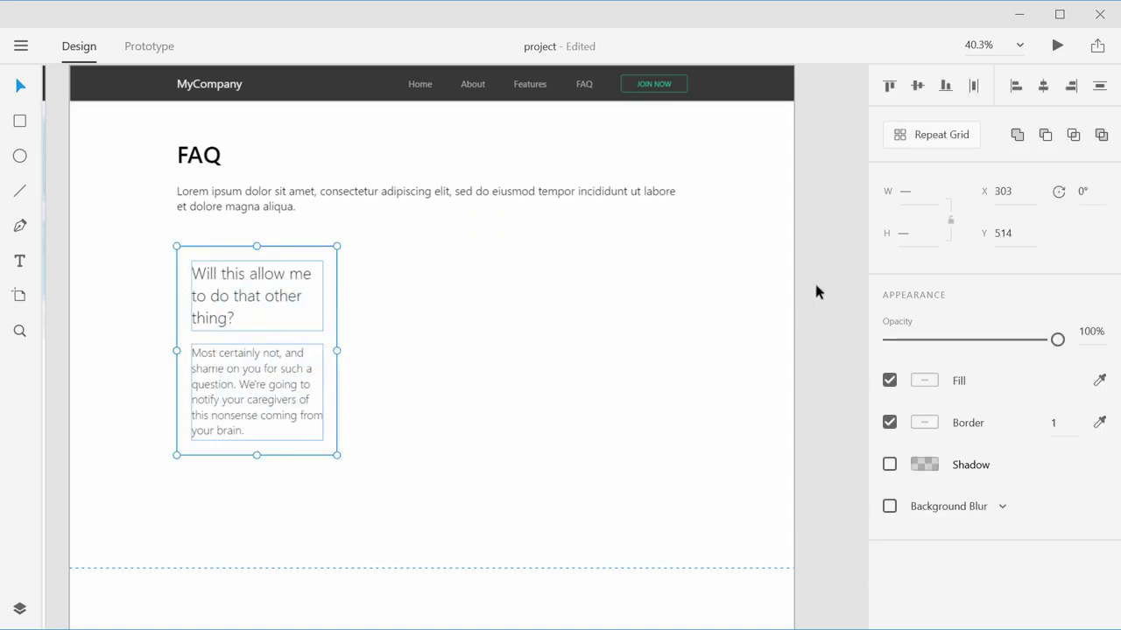
# Make the card a repeat grid of three columns 1448 wide with a 40 column gap
pyautogui.click(944, 138)
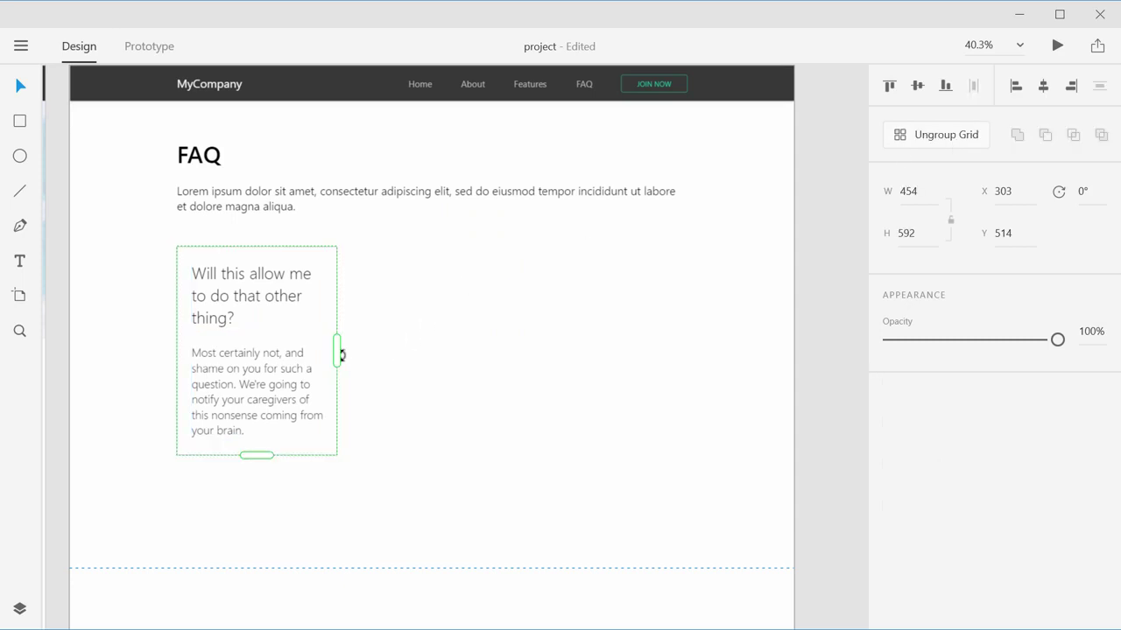
pyautogui.moveTo(341, 354); pyautogui.dragTo(673, 350)
pyautogui.moveTo(508, 298); pyautogui.dragTo(521, 300)
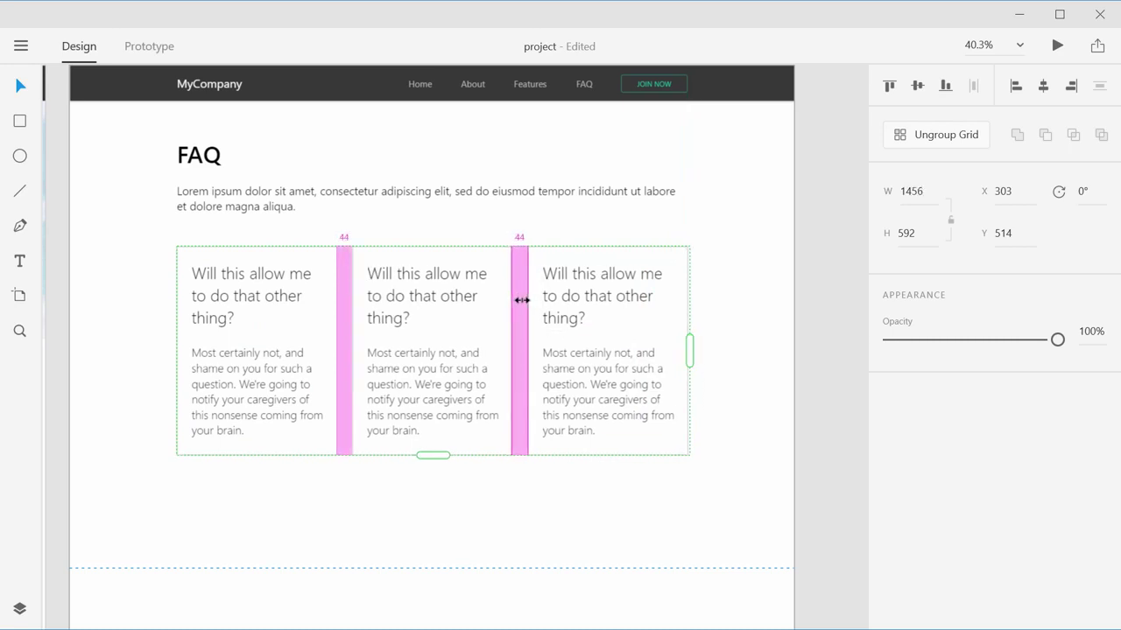
pyautogui.click(21, 606)
# Show the GRID layout columns and widen the card gap slightly
pyautogui.click(235, 318)
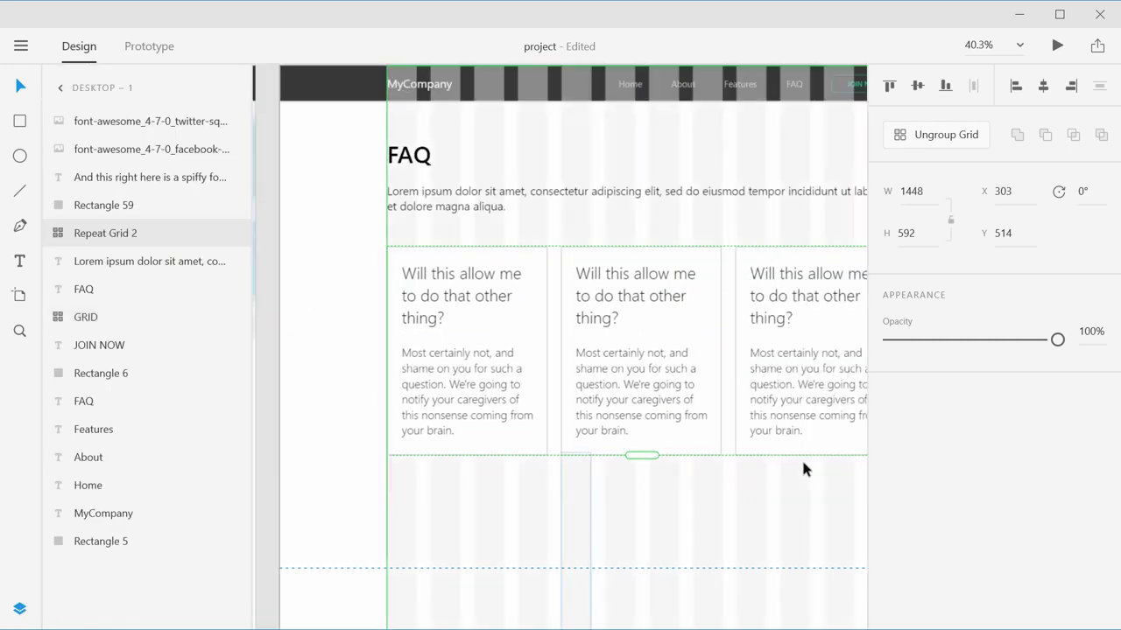
pyautogui.hscroll(5, 804, 469)
pyautogui.scroll(5, 672, 340)
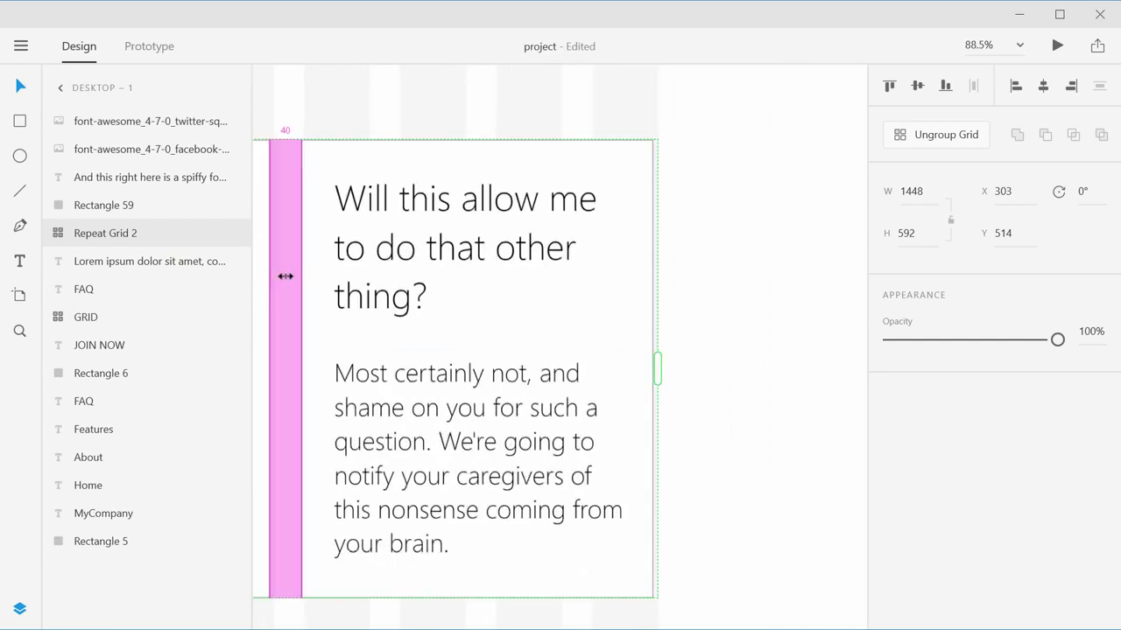
pyautogui.moveTo(285, 278); pyautogui.dragTo(290, 278)
# Hide the GRID layer and extend the FAQ repeat grid to 1830 high with more card rows
pyautogui.scroll(-5, 411, 343)
pyautogui.scroll(-2, 411, 343)
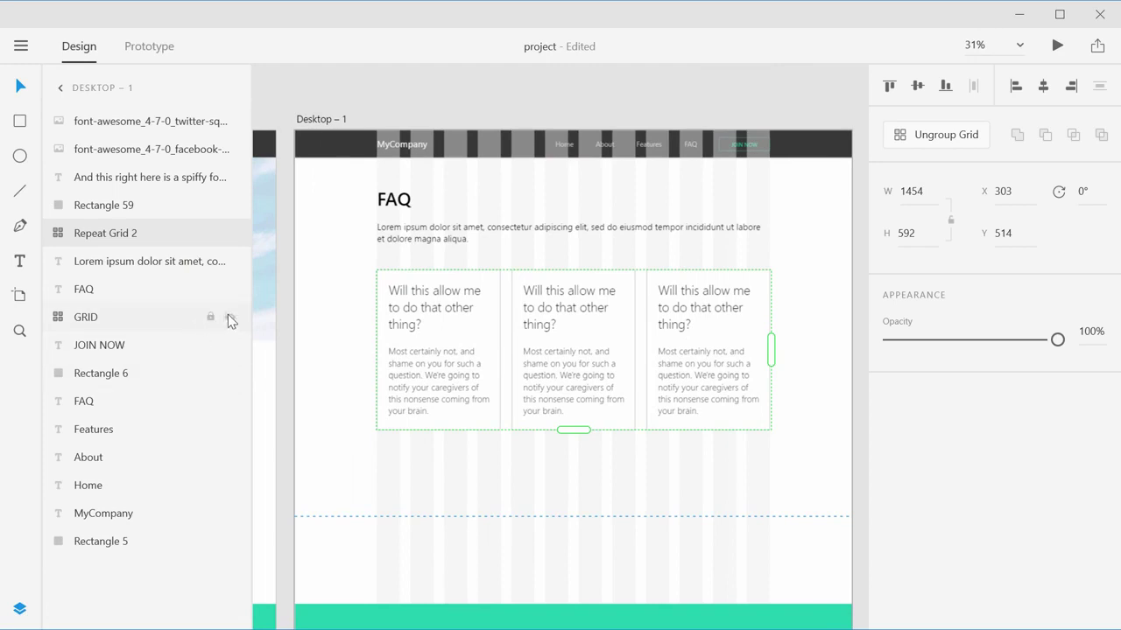
pyautogui.click(229, 317)
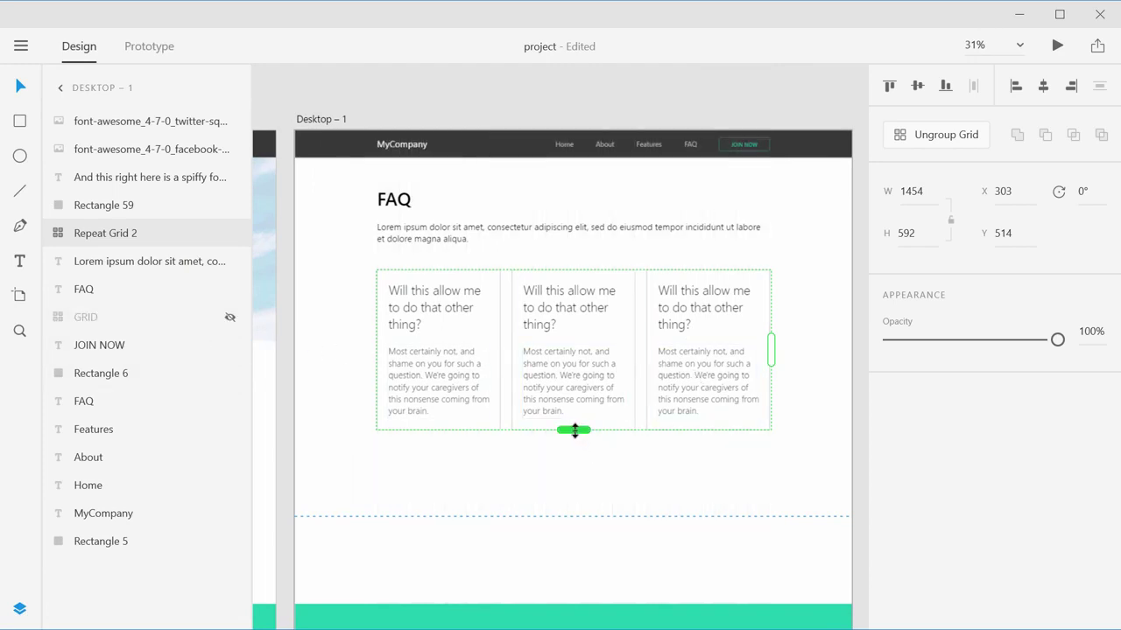
pyautogui.moveTo(574, 429); pyautogui.dragTo(575, 592)
pyautogui.moveTo(594, 496); pyautogui.dragTo(570, 321)
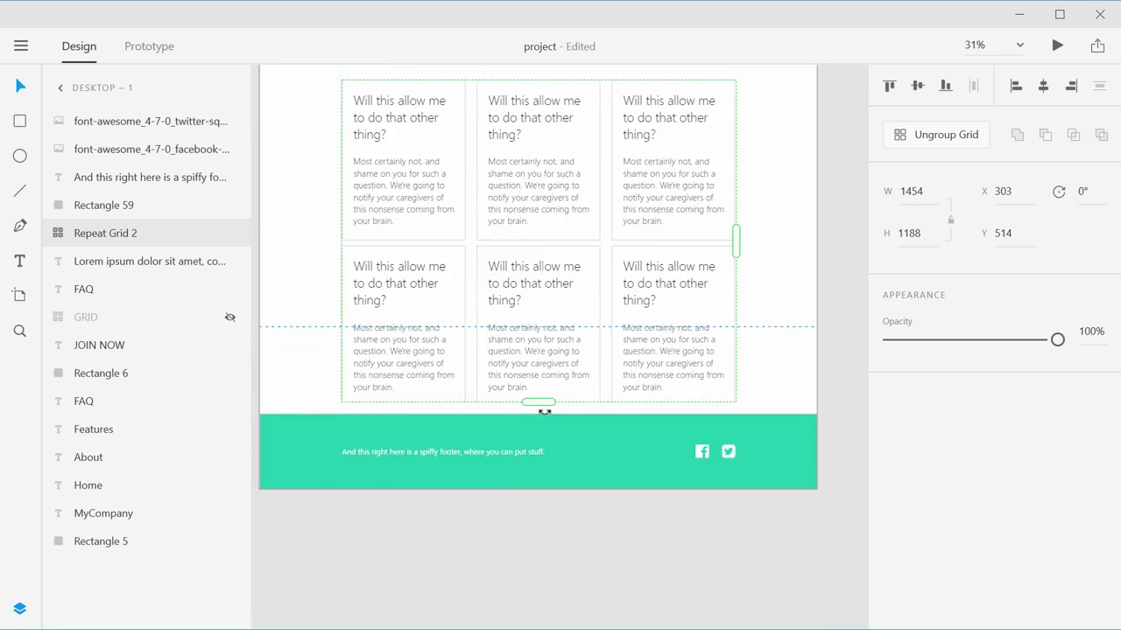
pyautogui.moveTo(543, 405); pyautogui.dragTo(581, 576)
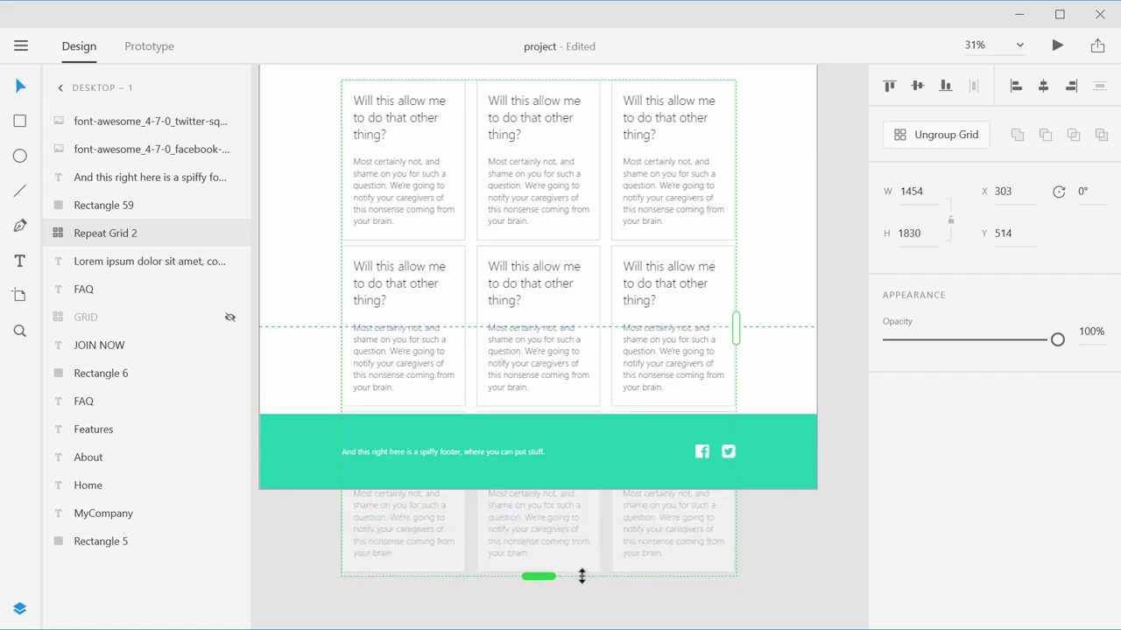
# Move the footer text, green rectangle and social icons down below the card grid
pyautogui.click(346, 450)
pyautogui.keyDown('shift'); pyautogui.click(332, 436); pyautogui.keyUp('shift')
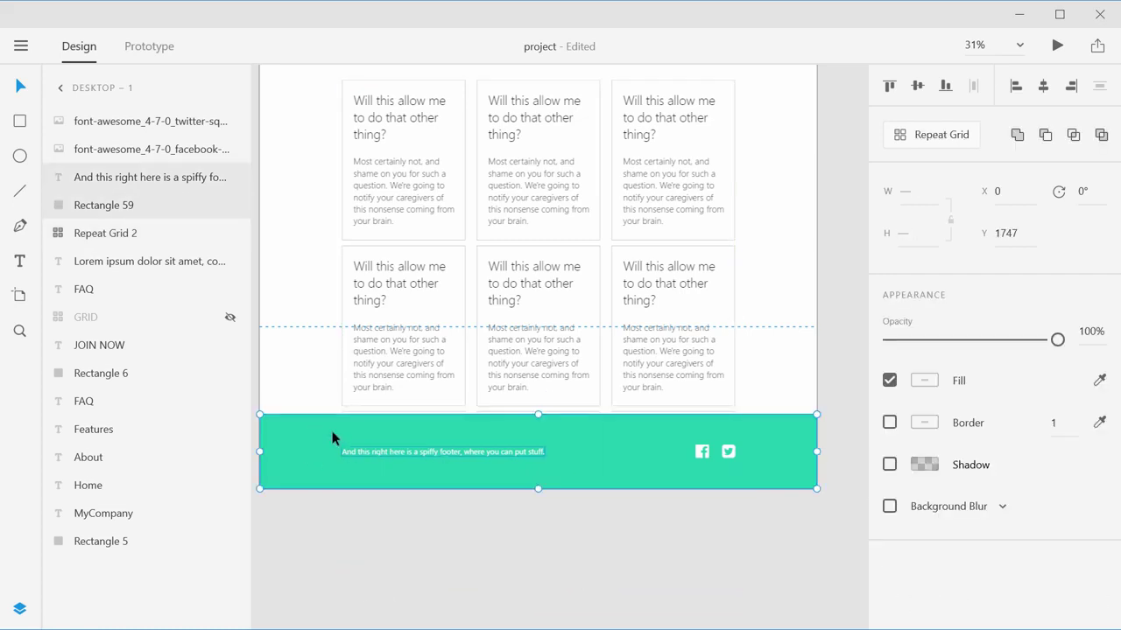
pyautogui.keyDown('shift'); pyautogui.click(729, 452); pyautogui.keyUp('shift')
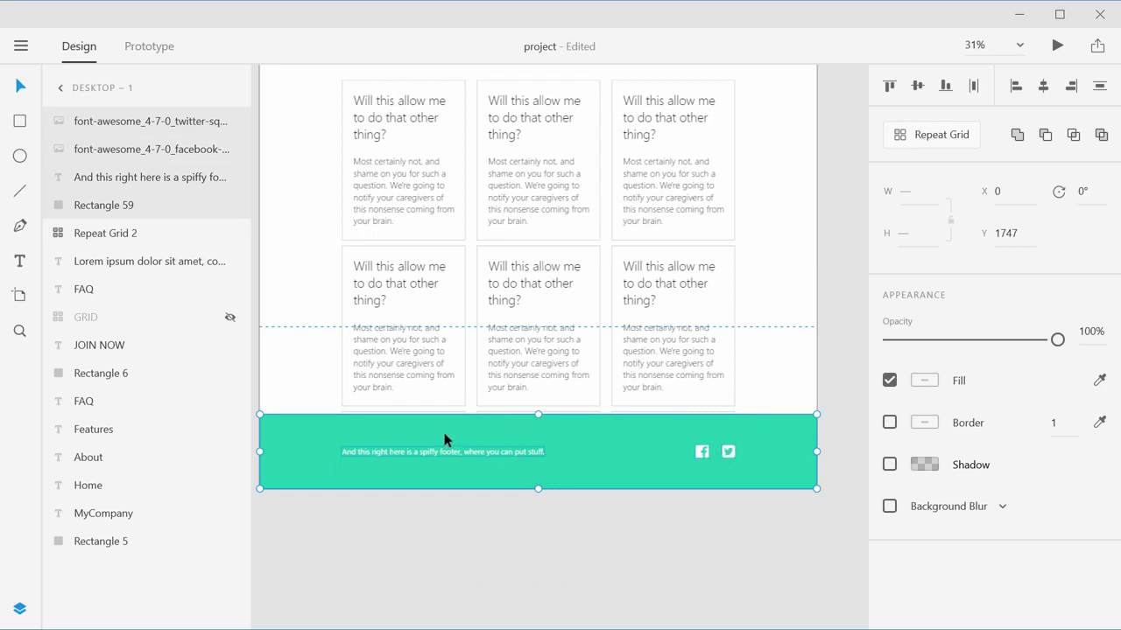
pyautogui.moveTo(325, 439); pyautogui.dragTo(357, 608)
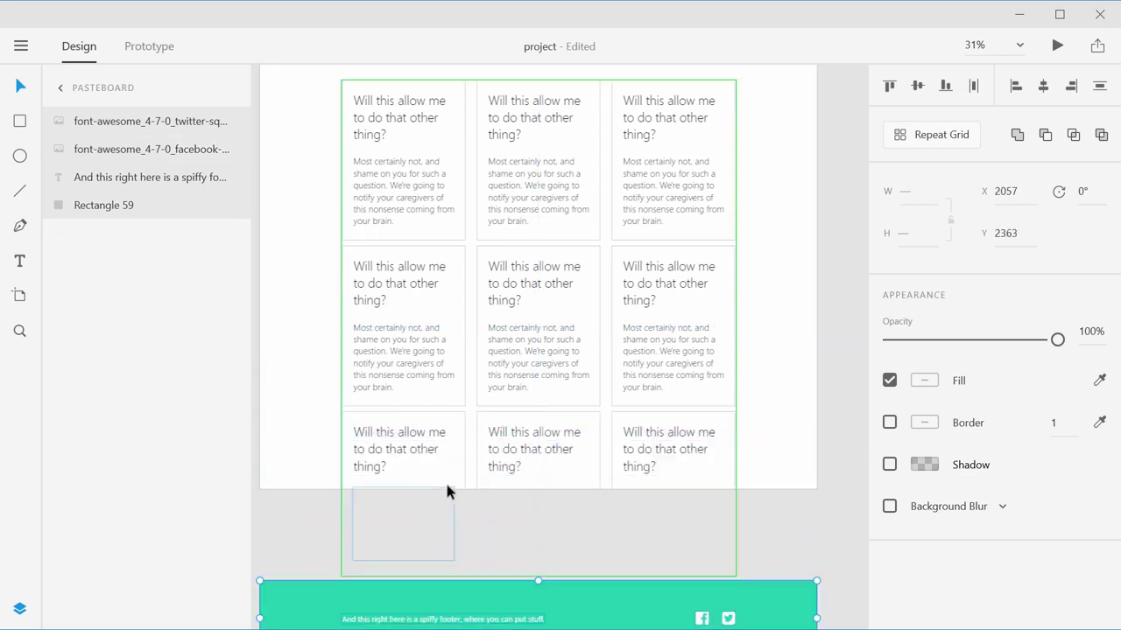
pyautogui.scroll(-1, 394, 482)
pyautogui.scroll(-1, 347, 488)
pyautogui.moveTo(321, 516); pyautogui.dragTo(321, 547)
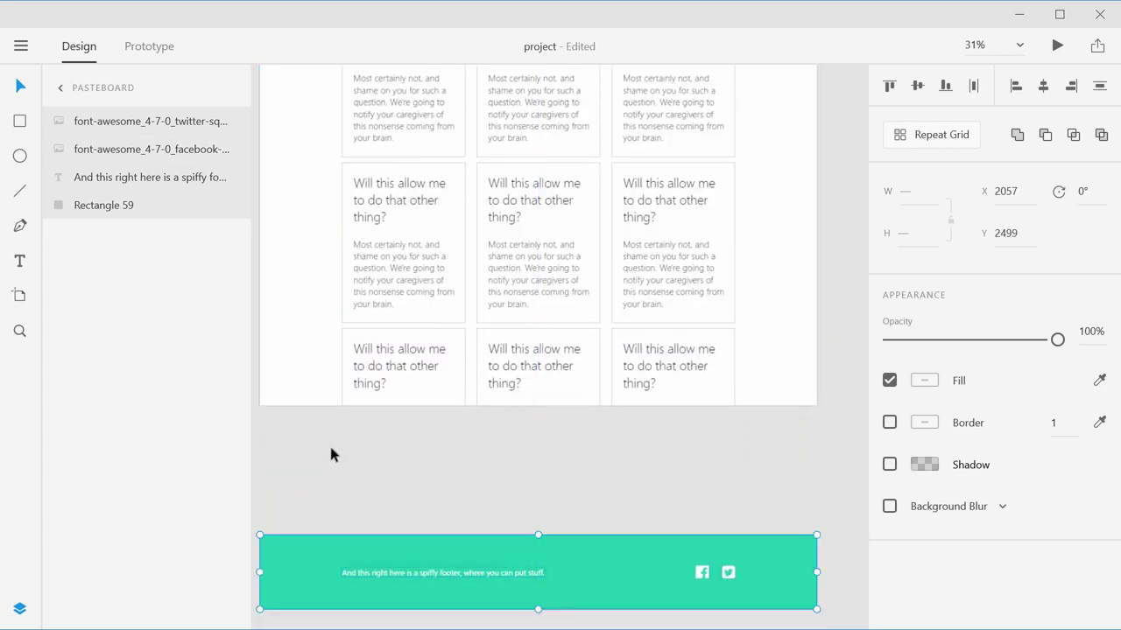
pyautogui.click(313, 355)
# Make the Desktop – 1 artboard 2774 high so the footer sits at its bottom
pyautogui.scroll(3, 311, 343)
pyautogui.click(289, 112)
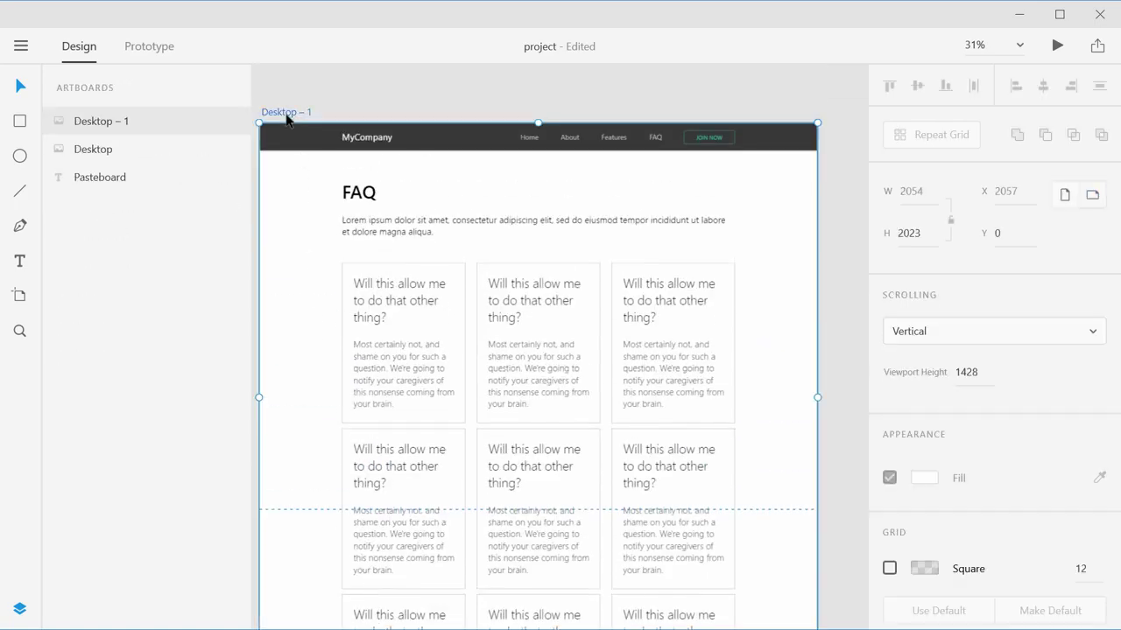
pyautogui.scroll(-6, 671, 458)
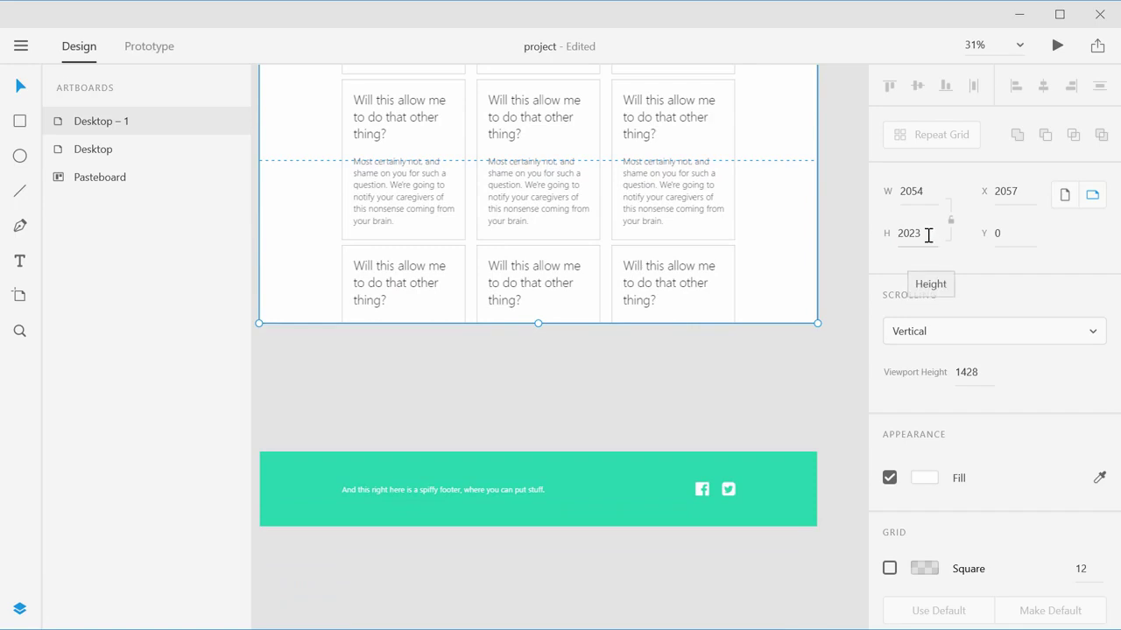
pyautogui.moveTo(929, 233); pyautogui.dragTo(875, 7)
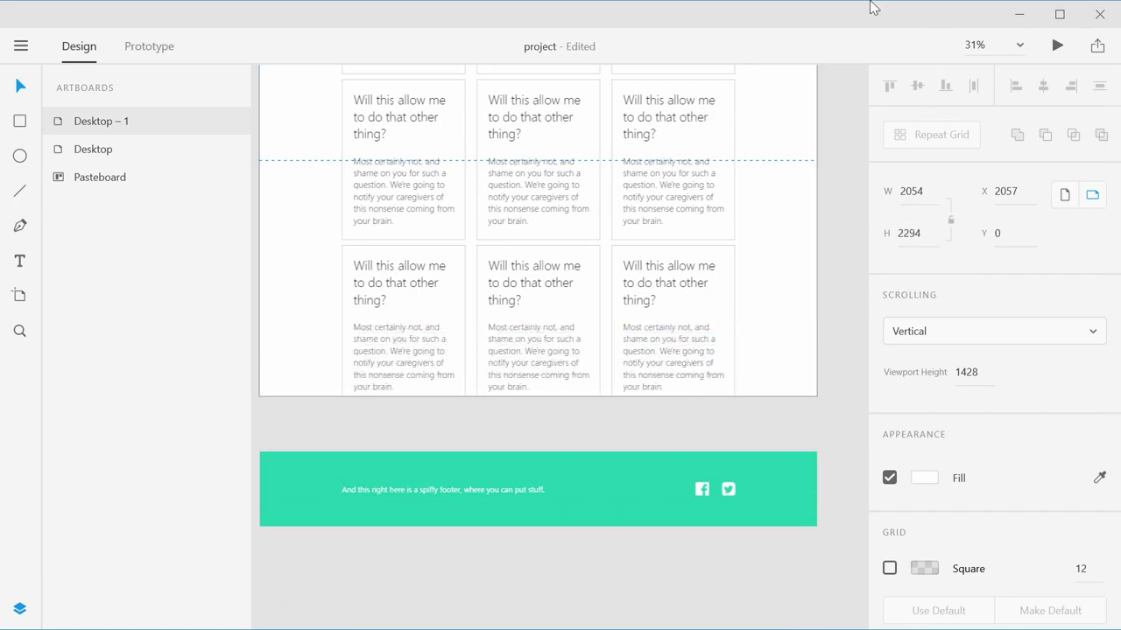
pyautogui.doubleClick(910, 233)
pyautogui.write('2564')
pyautogui.press('Return')
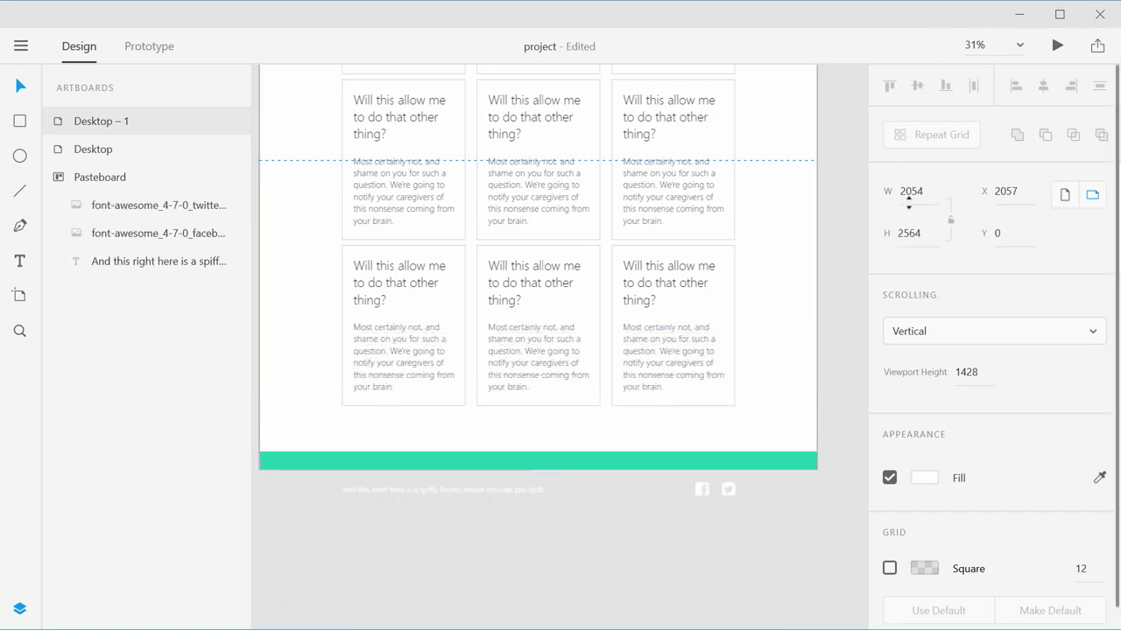
pyautogui.moveTo(926, 237); pyautogui.dragTo(925, 140)
pyautogui.moveTo(920, 238)
pyautogui.mouseDown()
pyautogui.moveTo(926, 130)
pyautogui.moveTo(933, 240)
pyautogui.mouseUp()
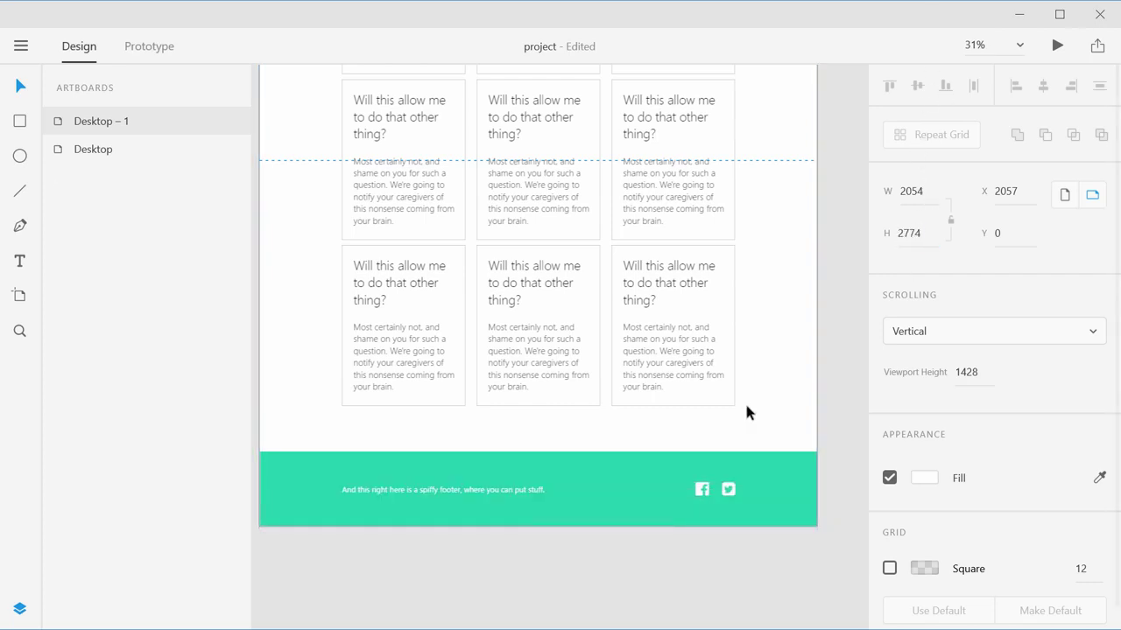
pyautogui.scroll(5, 586, 445)
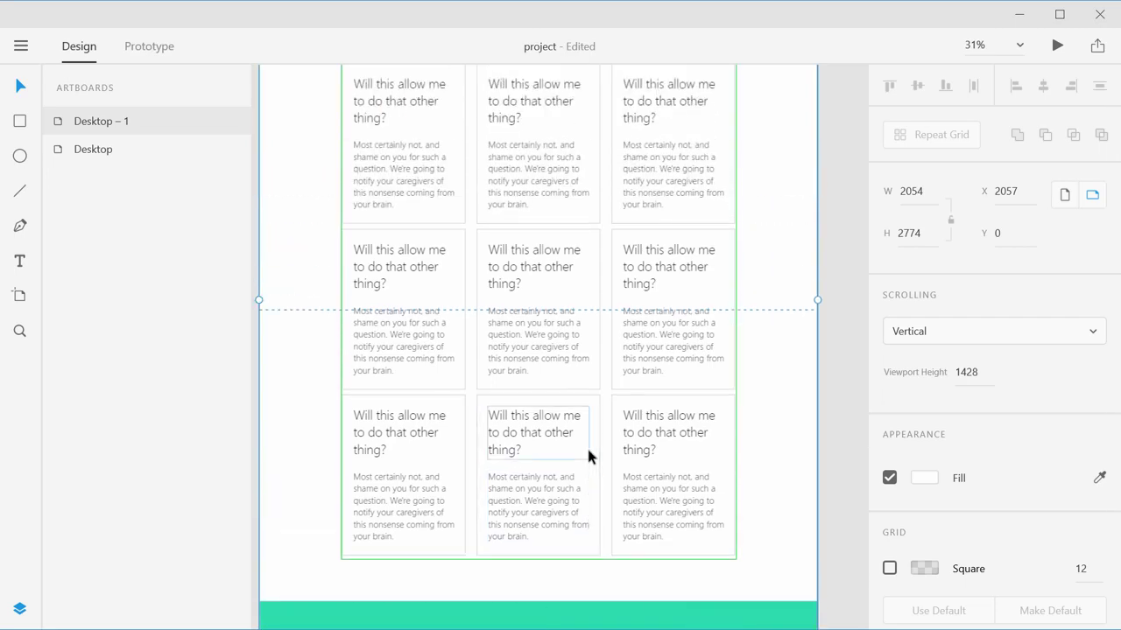
# Set the FAQ repeat grid gutters to 43 between columns and 45 between rows
pyautogui.scroll(5, 549, 302)
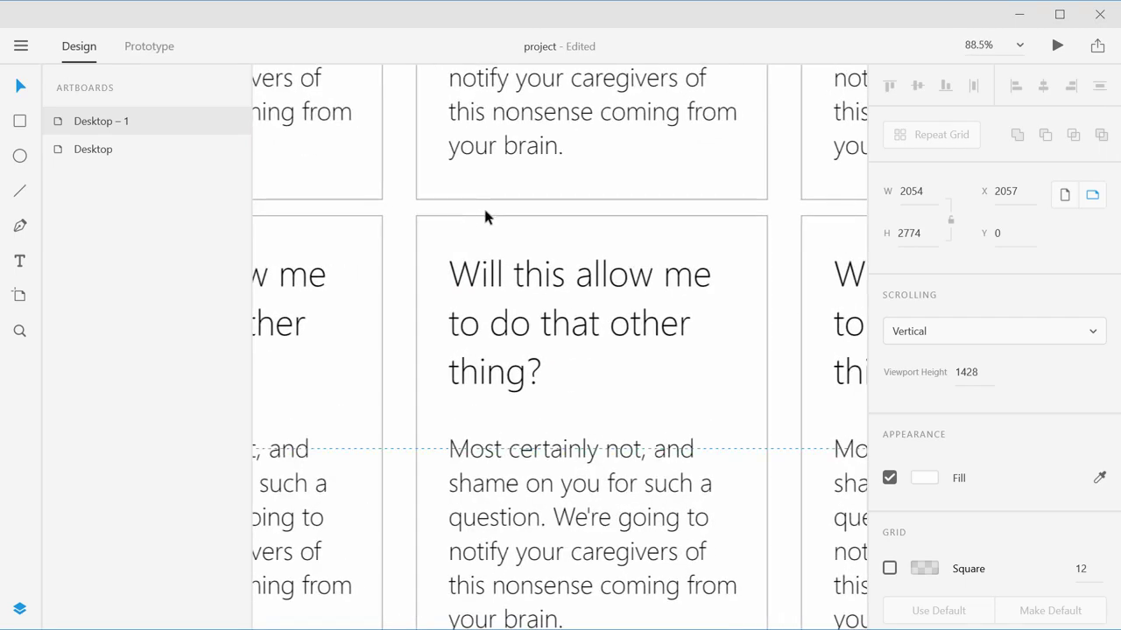
pyautogui.scroll(1, 429, 232)
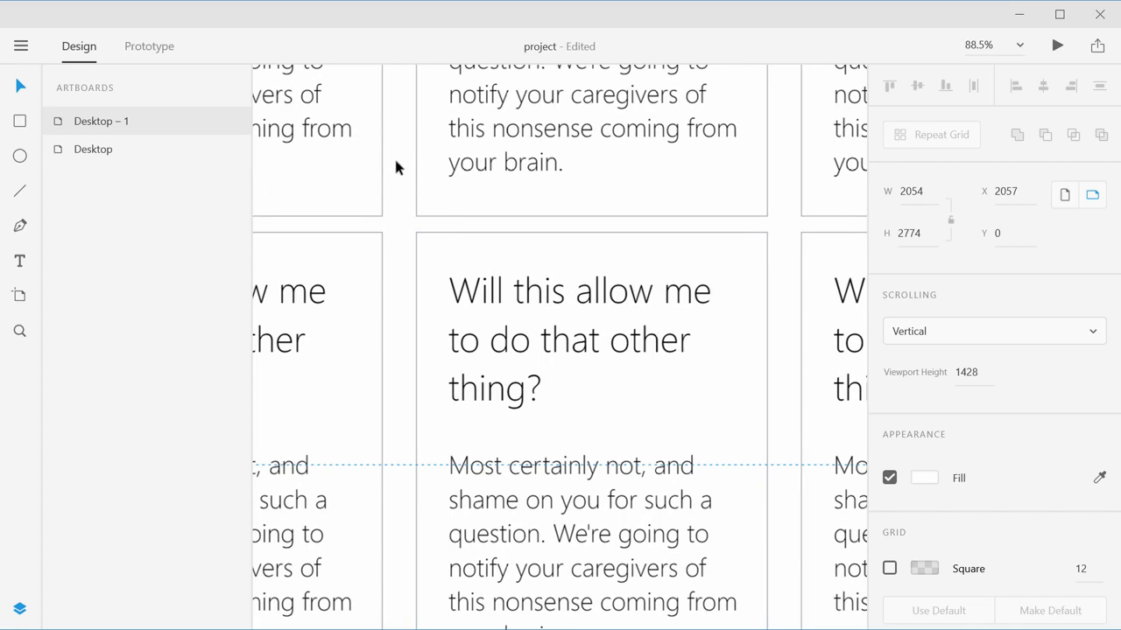
pyautogui.click(375, 250)
pyautogui.scroll(-6, 389, 267)
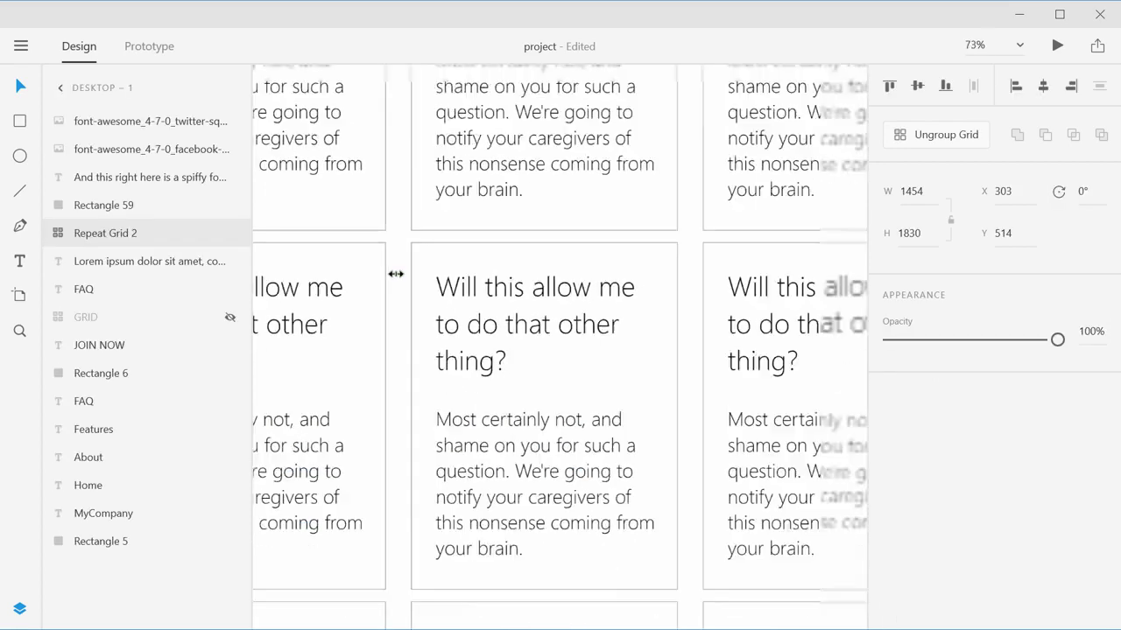
pyautogui.moveTo(385, 255); pyautogui.dragTo(396, 264)
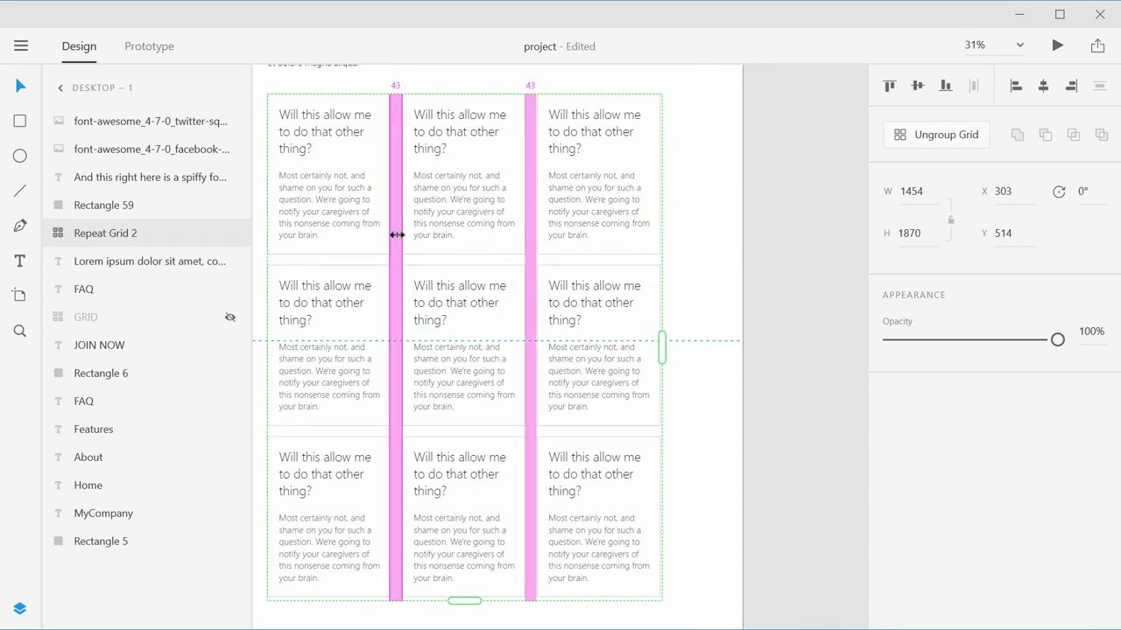
pyautogui.moveTo(365, 265); pyautogui.dragTo(378, 265)
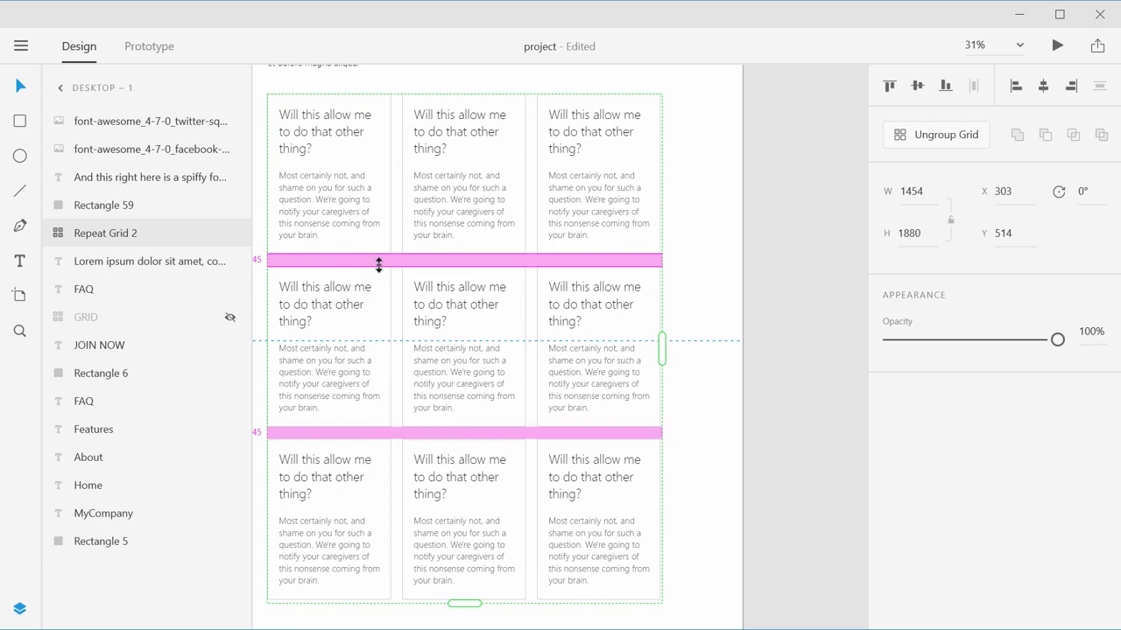
pyautogui.click(745, 262)
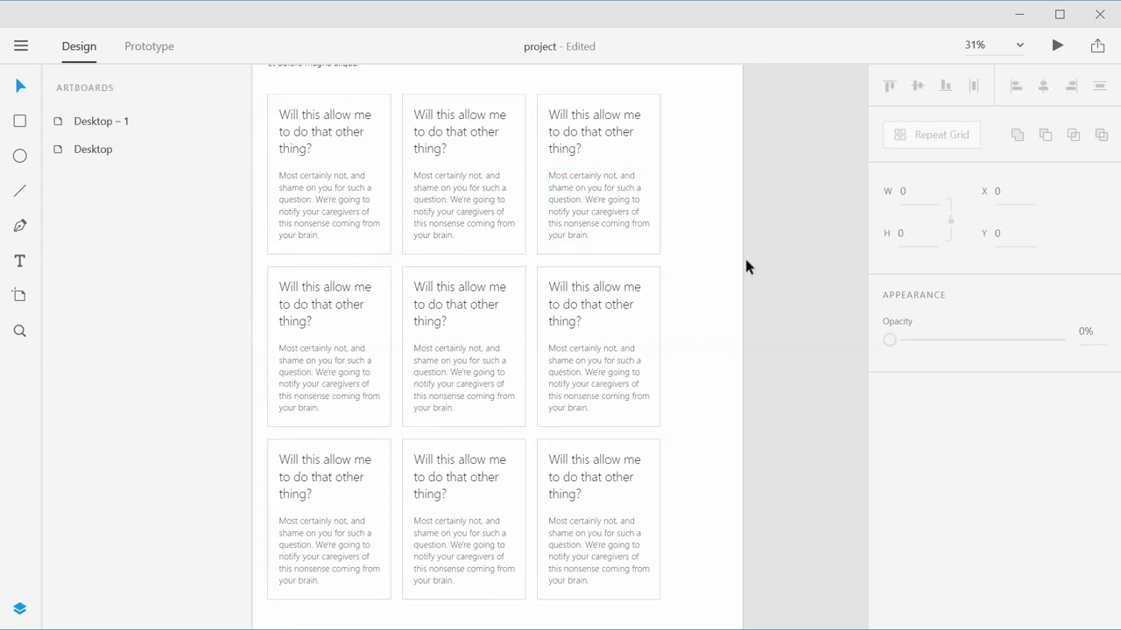
pyautogui.moveTo(473, 266); pyautogui.dragTo(592, 258)
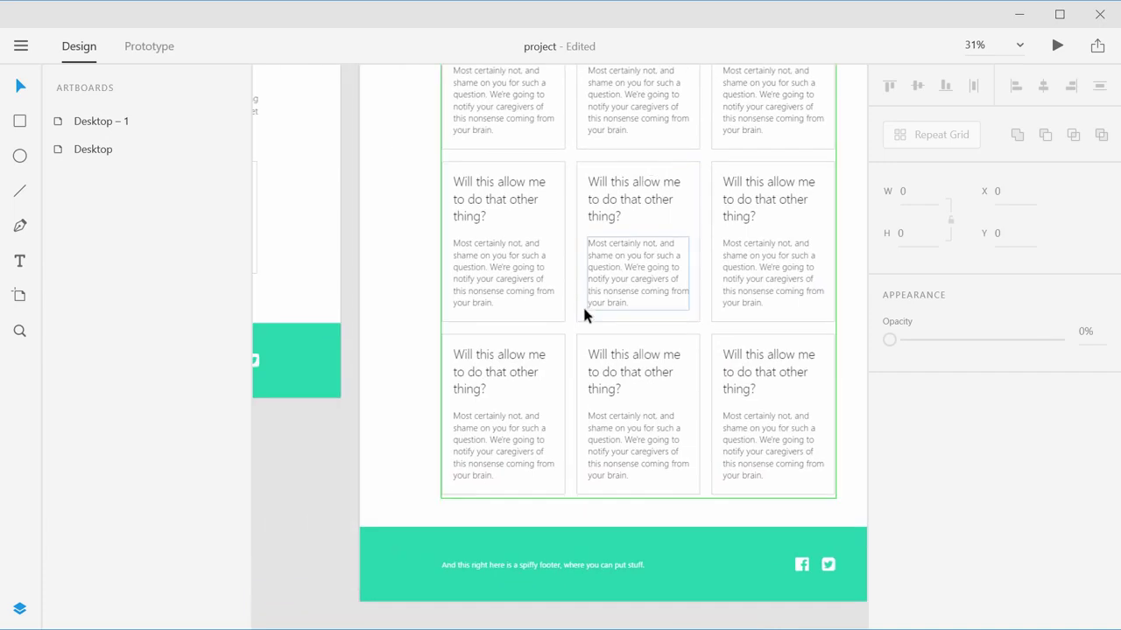
# Select the FAQ card grid inside Desktop – 1 and hide the Layers panel
pyautogui.click(398, 361)
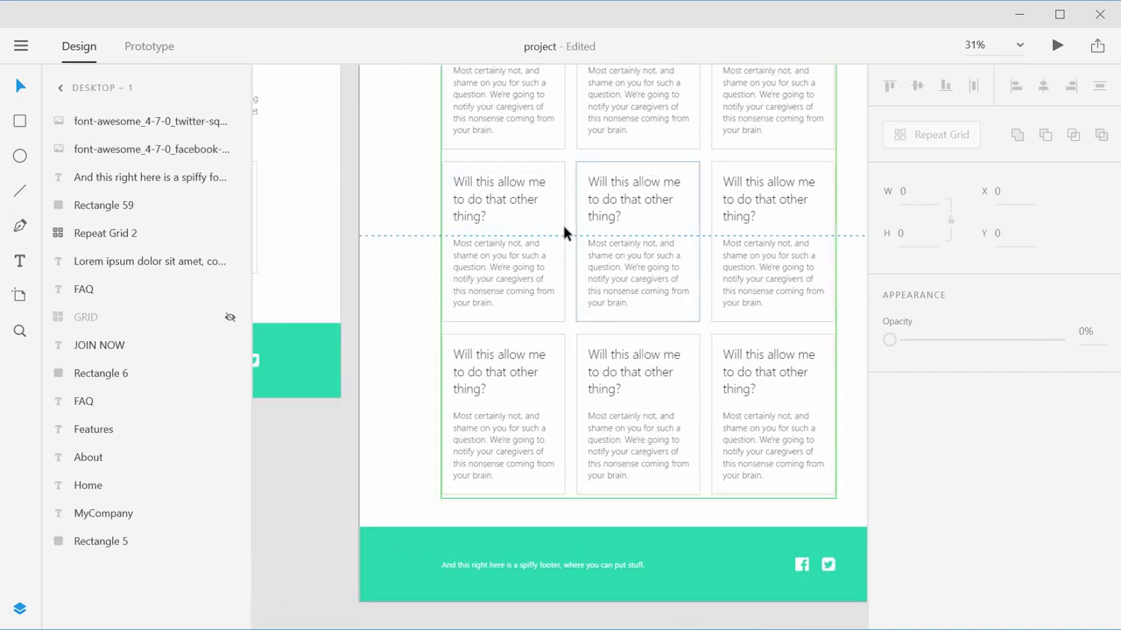
pyautogui.click(518, 233)
pyautogui.scroll(5, 535, 255)
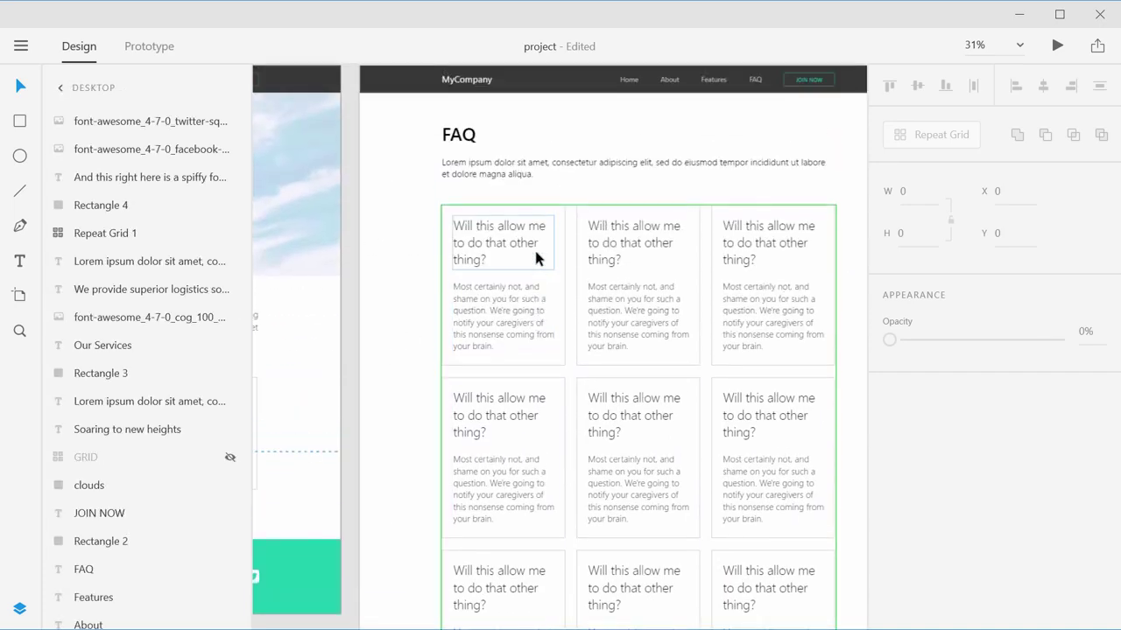
pyautogui.click(19, 608)
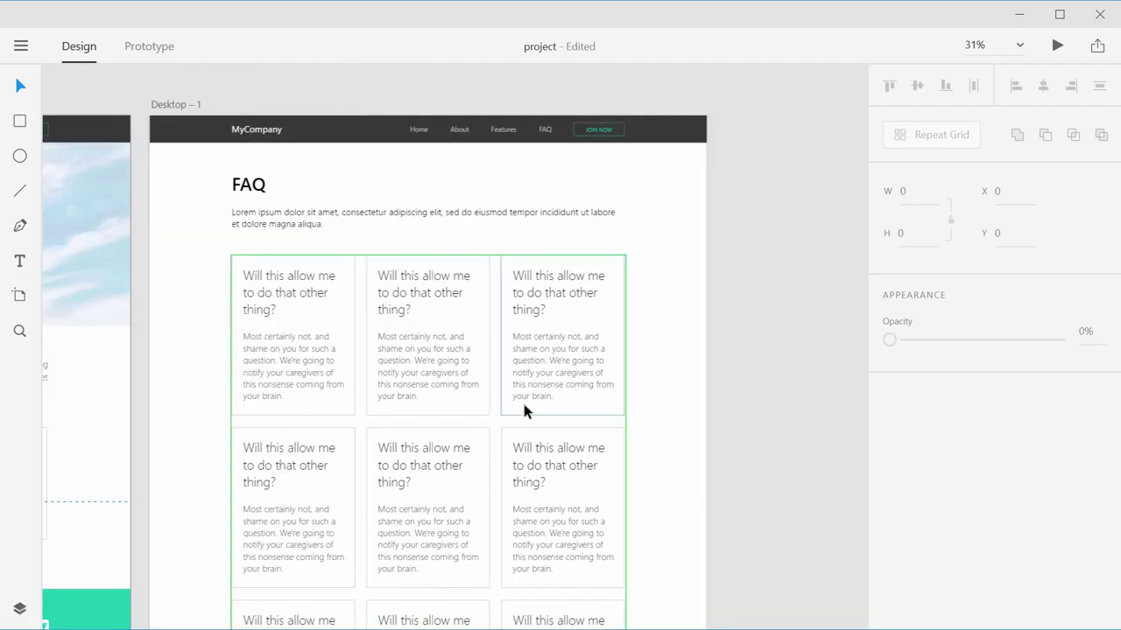
# Zoom out and pan until the home page and FAQ artboards are both fully visible
pyautogui.scroll(-3, 332, 373)
pyautogui.hscroll(-5, 573, 328)
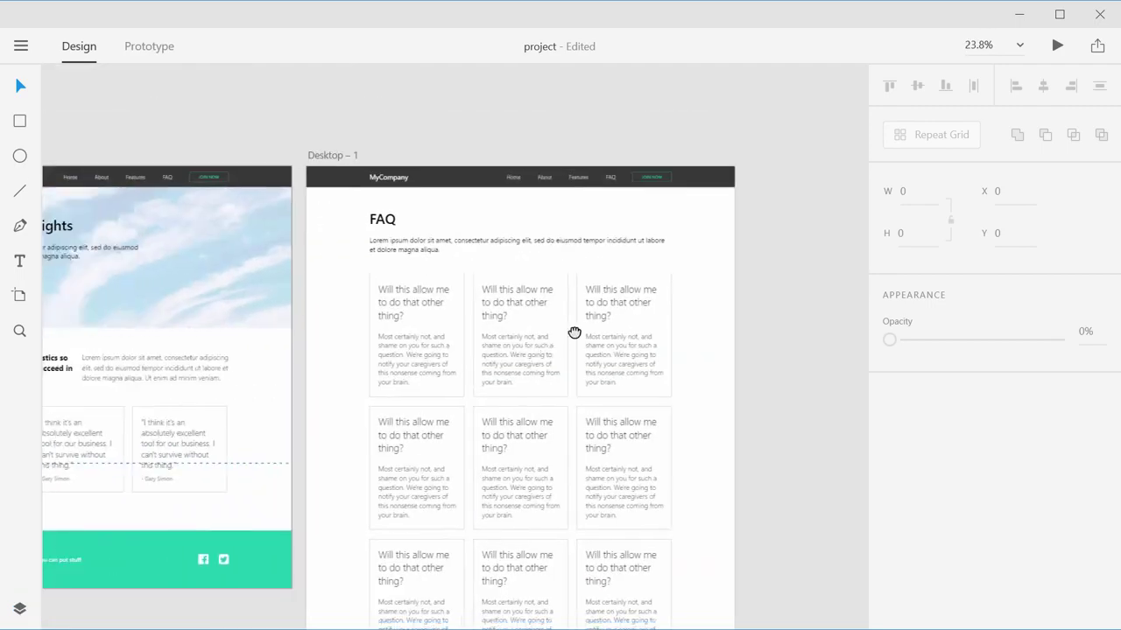
pyautogui.scroll(-3, 513, 326)
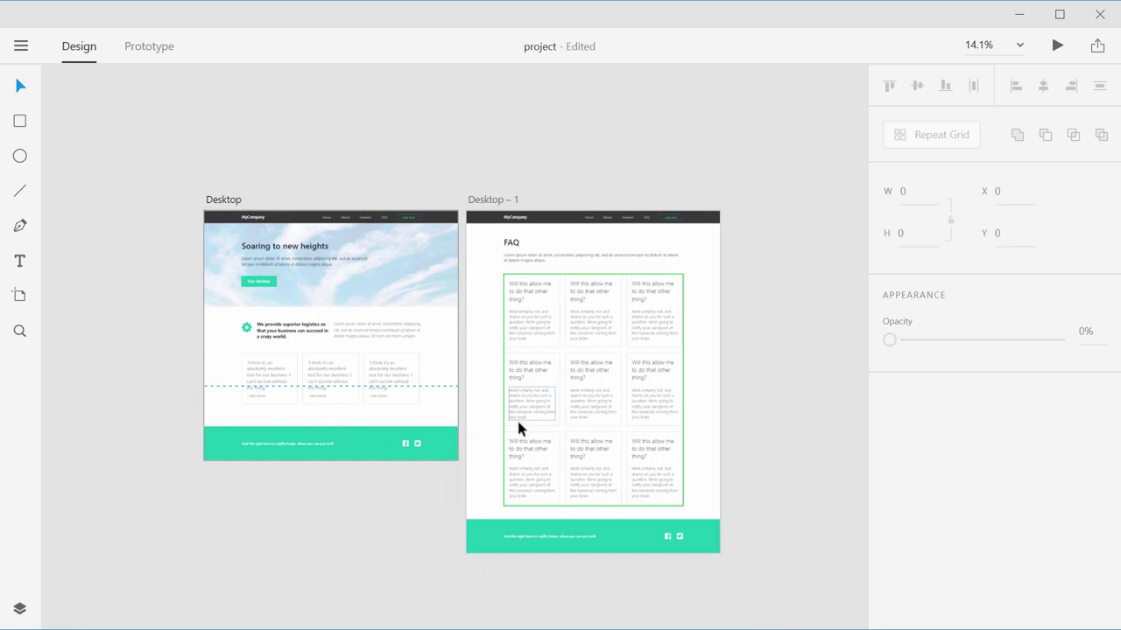
pyautogui.scroll(2, 513, 351)
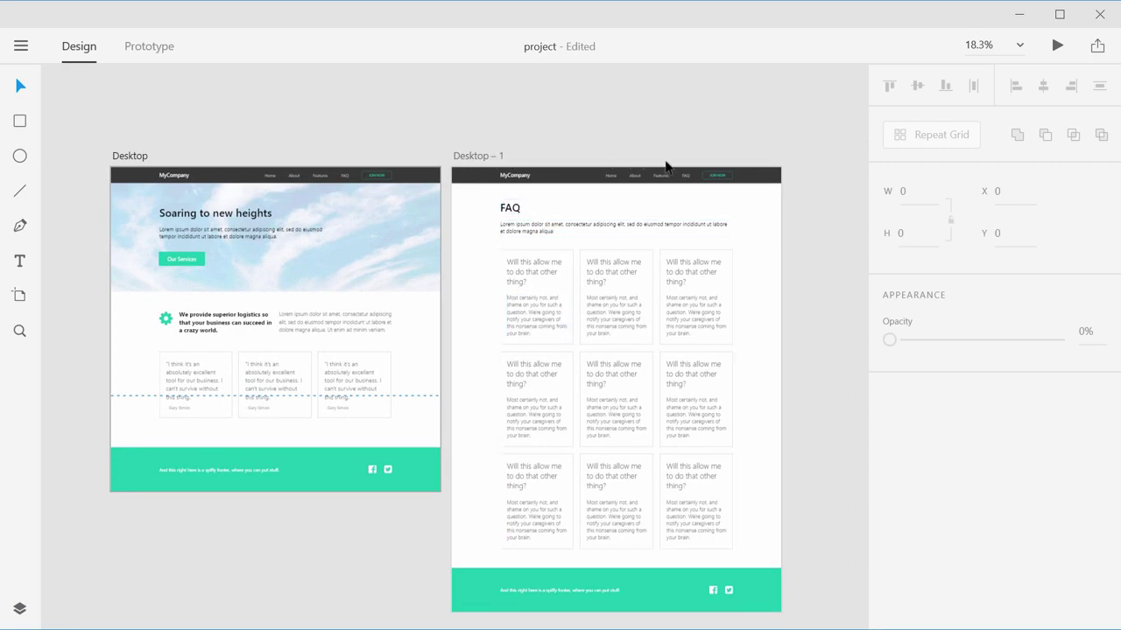
pyautogui.moveTo(790, 227); pyautogui.dragTo(695, 233)
pyautogui.moveTo(327, 198); pyautogui.dragTo(436, 165)
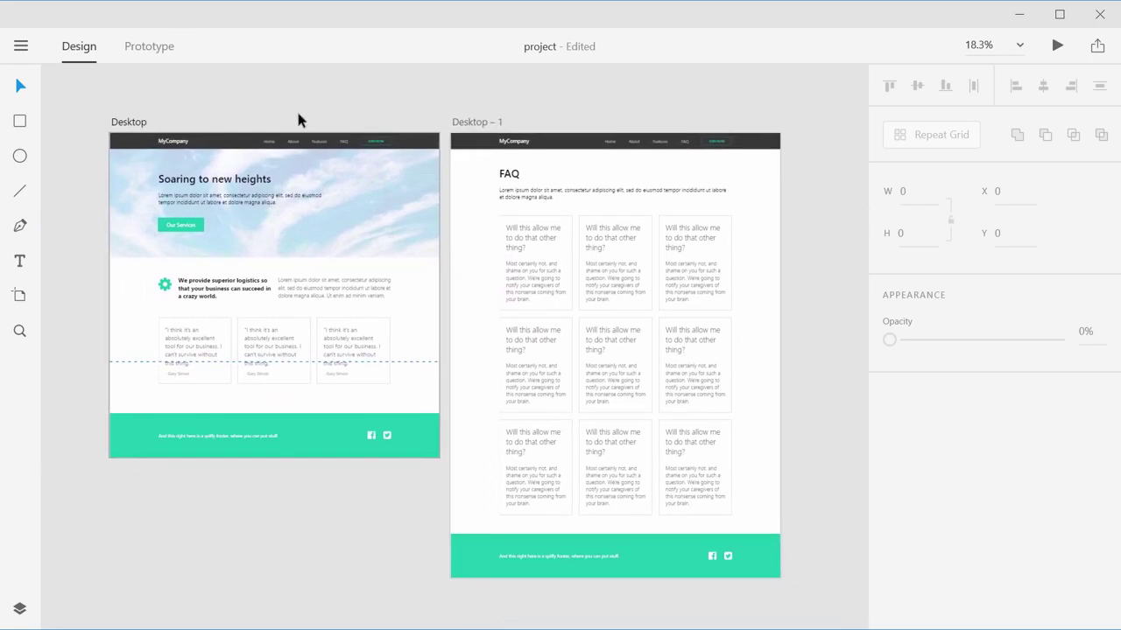
# In Prototype mode, link the home page's FAQ nav item to the Desktop – 1 artboard
pyautogui.click(149, 47)
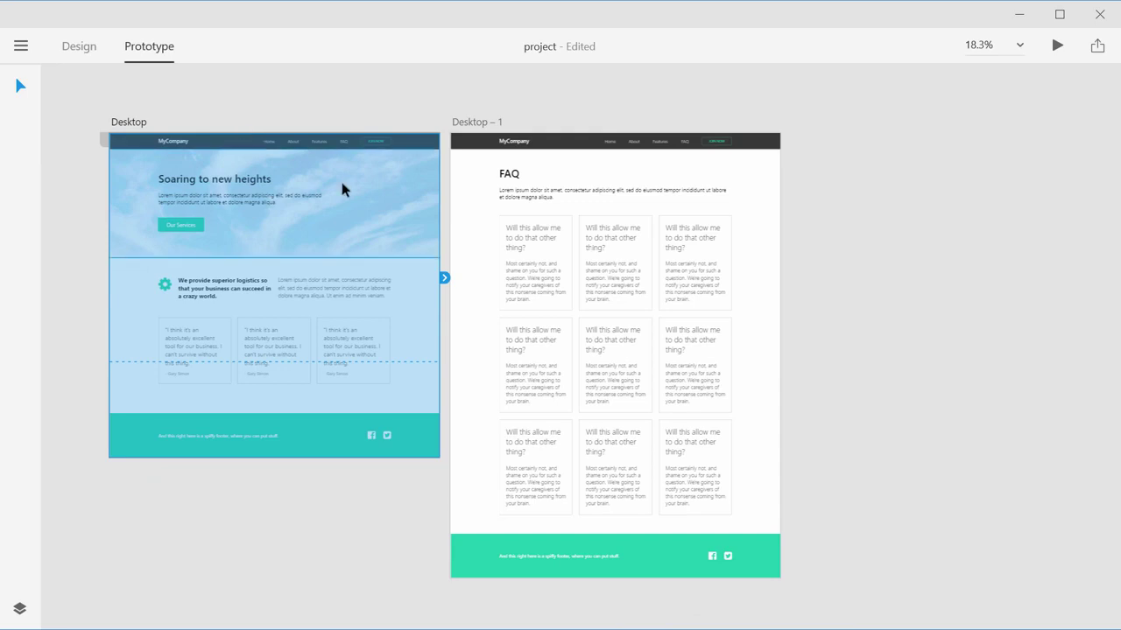
pyautogui.scroll(1, 348, 230)
pyautogui.scroll(-1, 348, 229)
pyautogui.scroll(2, 407, 228)
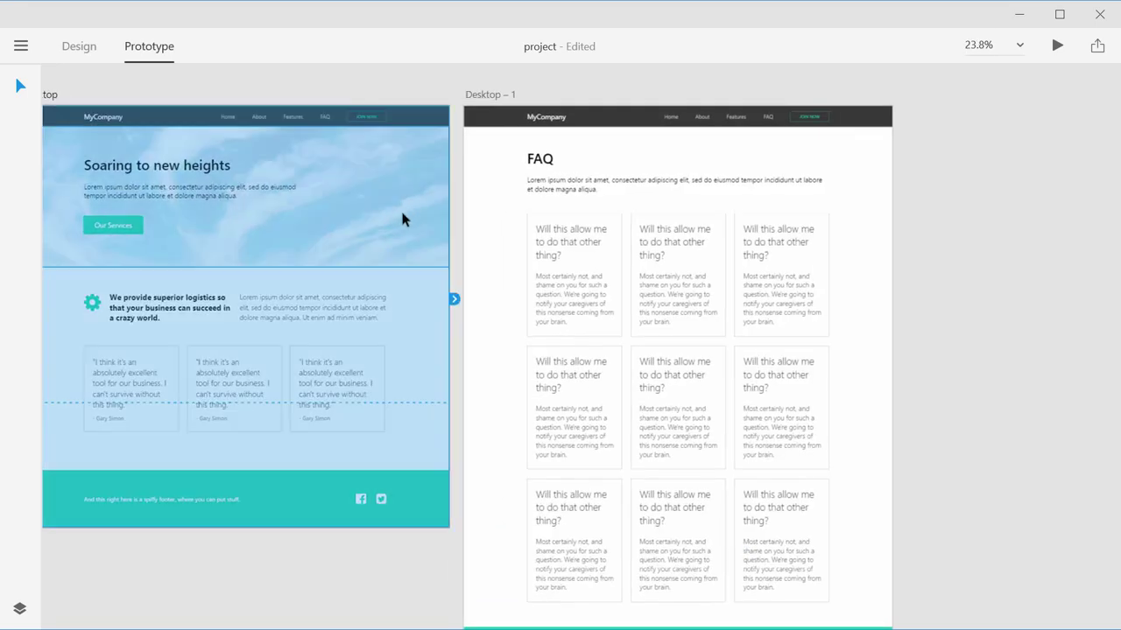
pyautogui.click(229, 95)
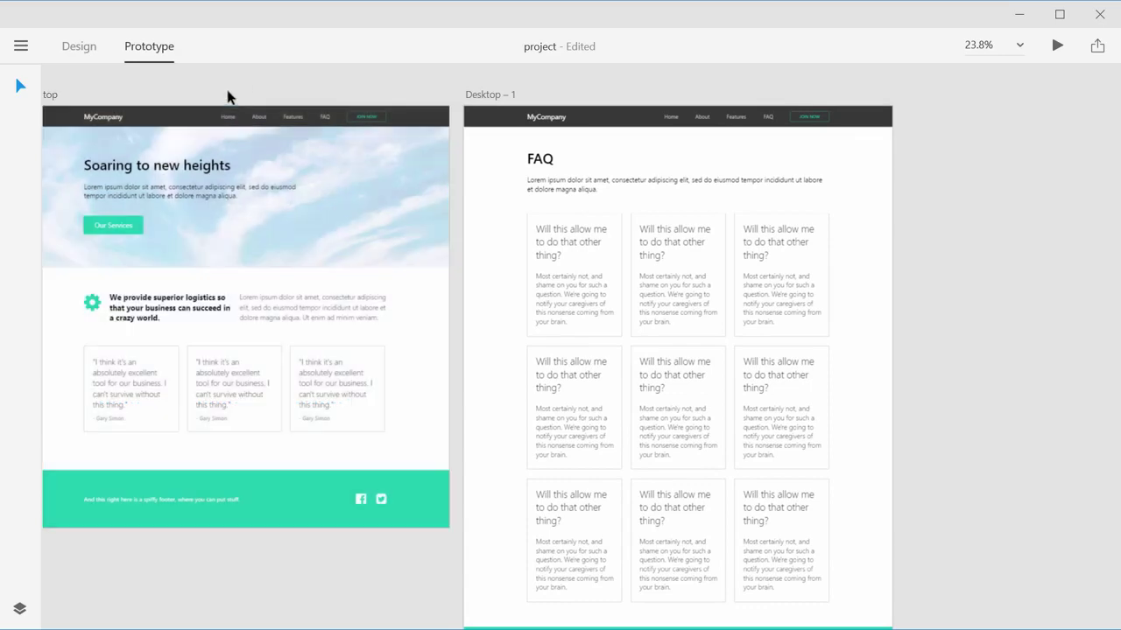
pyautogui.scroll(5, 322, 121)
pyautogui.click(335, 118)
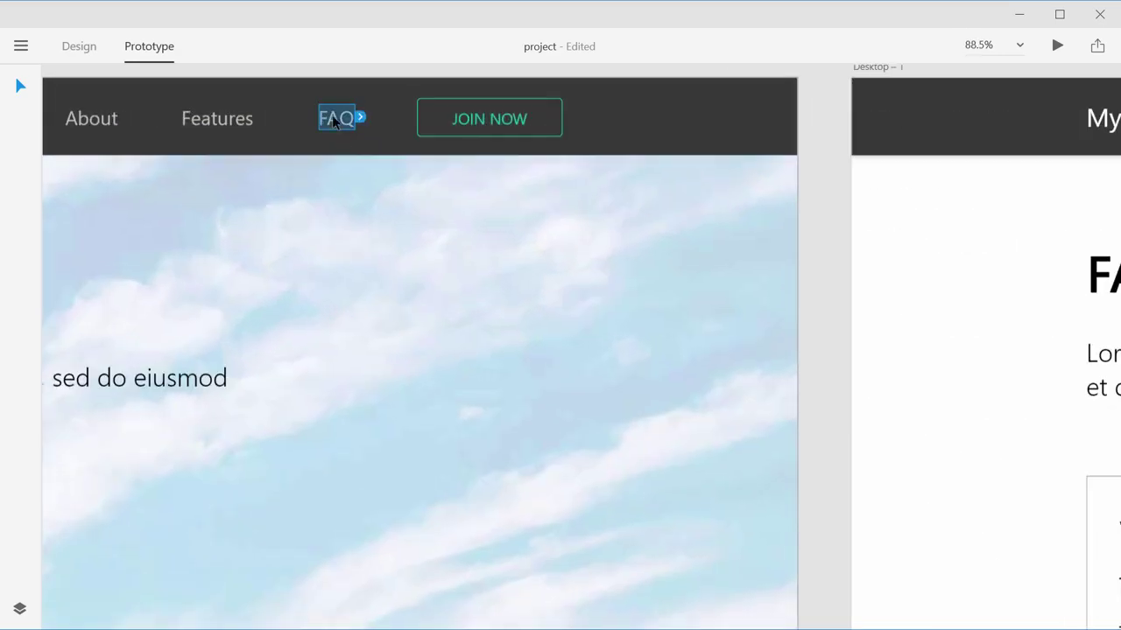
pyautogui.scroll(-1, 485, 194)
pyautogui.scroll(-1, 484, 194)
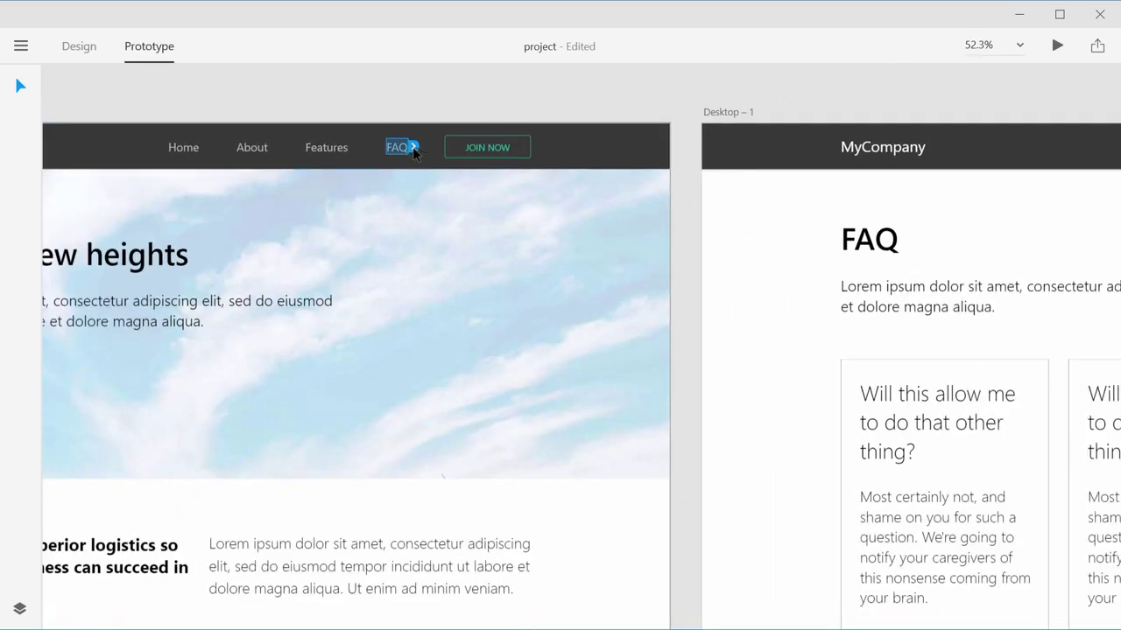
pyautogui.moveTo(425, 155); pyautogui.dragTo(775, 475)
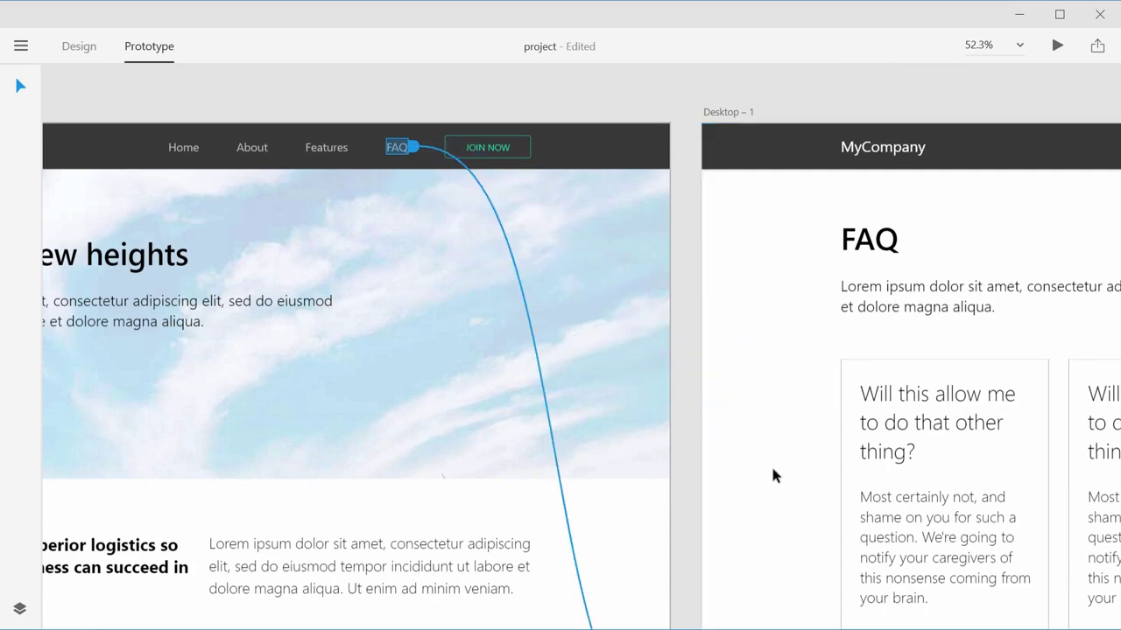
# Keep the FAQ link's transition as Dissolve with Ease Out easing over 0.4 s
pyautogui.scroll(-5, 756, 498)
pyautogui.scroll(-2, 695, 443)
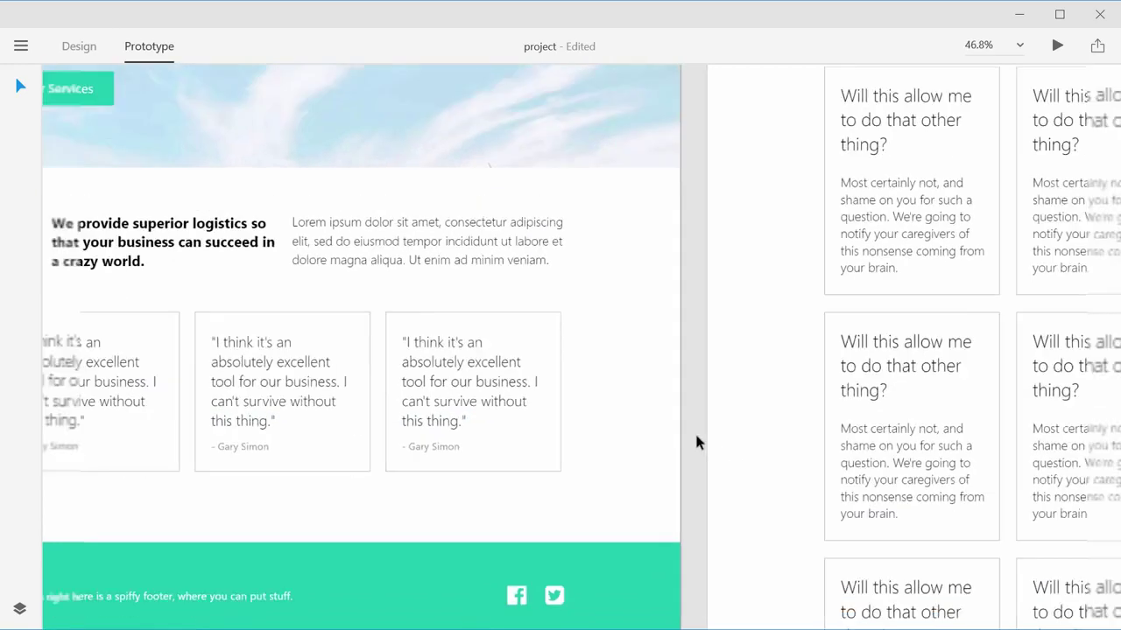
pyautogui.click(707, 417)
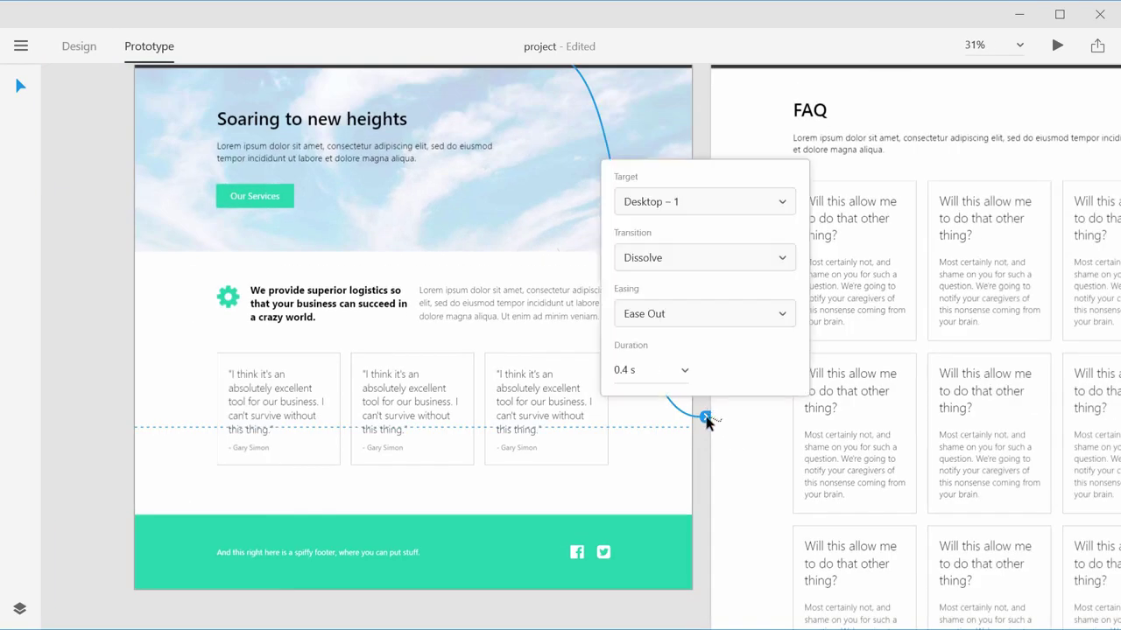
pyautogui.click(682, 262)
pyautogui.click(712, 256)
pyautogui.click(705, 324)
pyautogui.click(714, 295)
pyautogui.click(708, 148)
pyautogui.moveTo(768, 157); pyautogui.dragTo(591, 216)
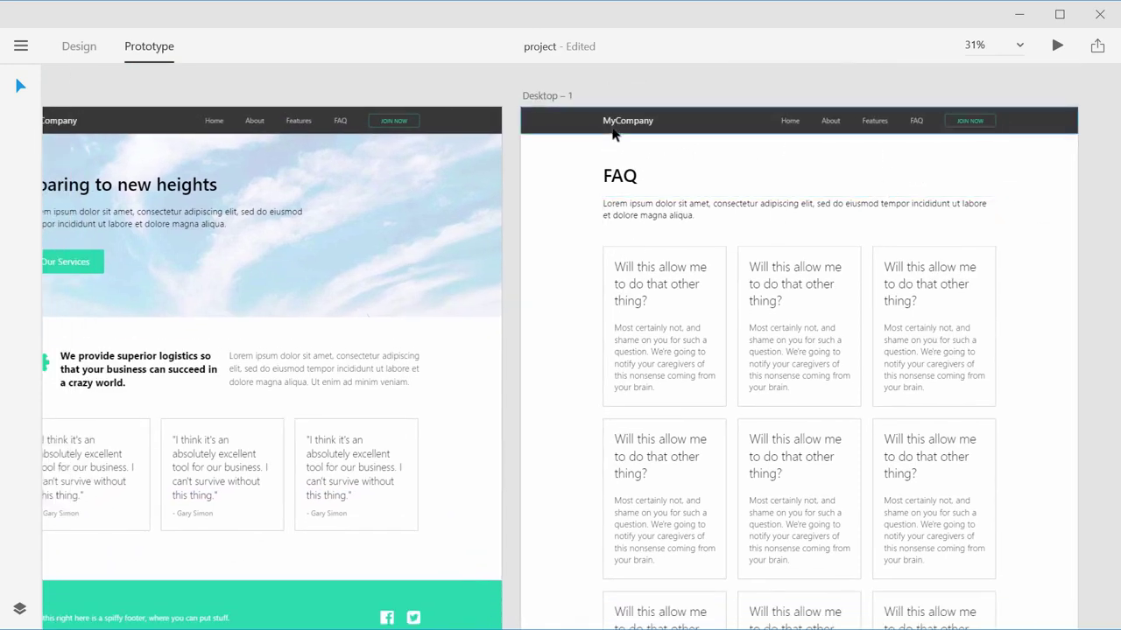
# Link the MyCompany logo on the FAQ artboard back to the home page artboard
pyautogui.click(652, 123)
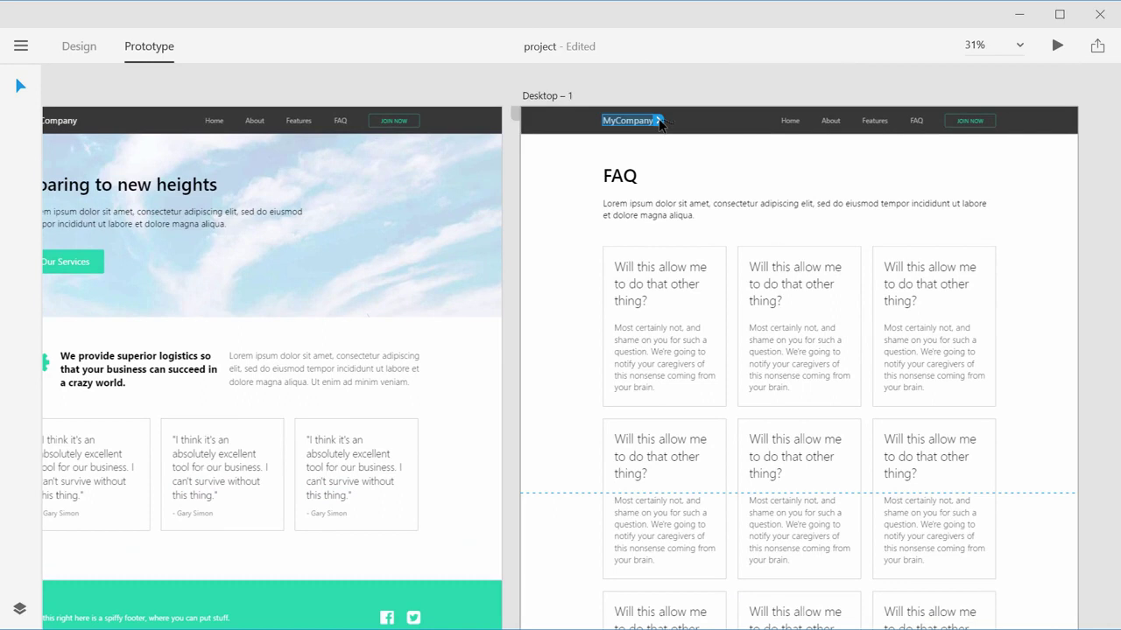
pyautogui.moveTo(659, 124); pyautogui.dragTo(436, 278)
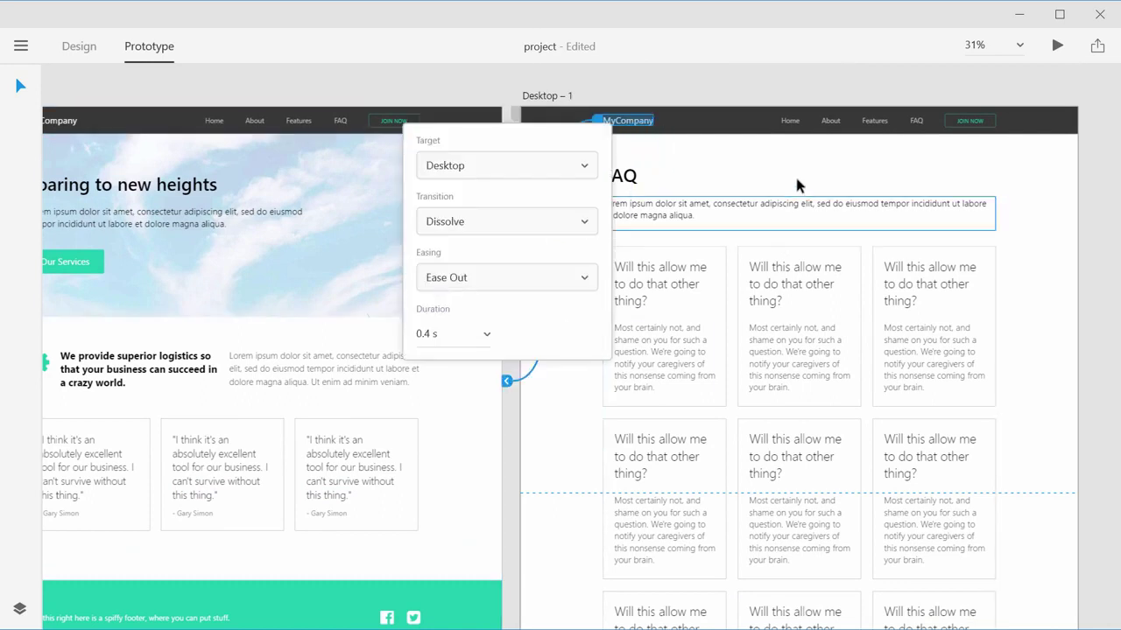
pyautogui.click(795, 128)
# Link the FAQ artboard's Home item back to the Desktop home page artboard
pyautogui.moveTo(806, 127); pyautogui.dragTo(450, 320)
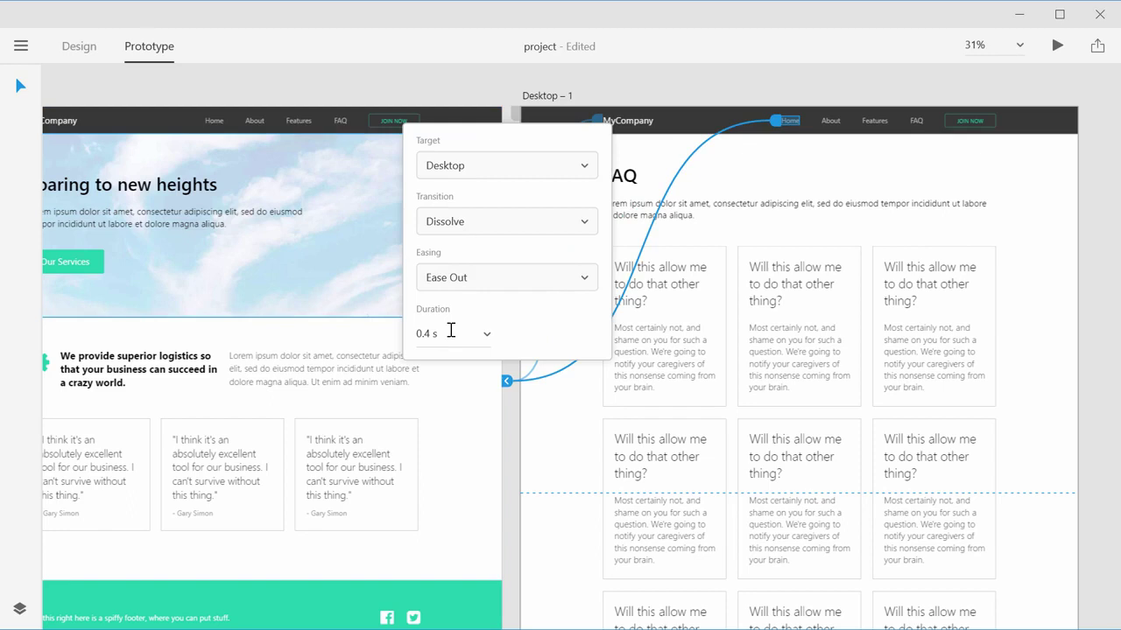
pyautogui.click(893, 77)
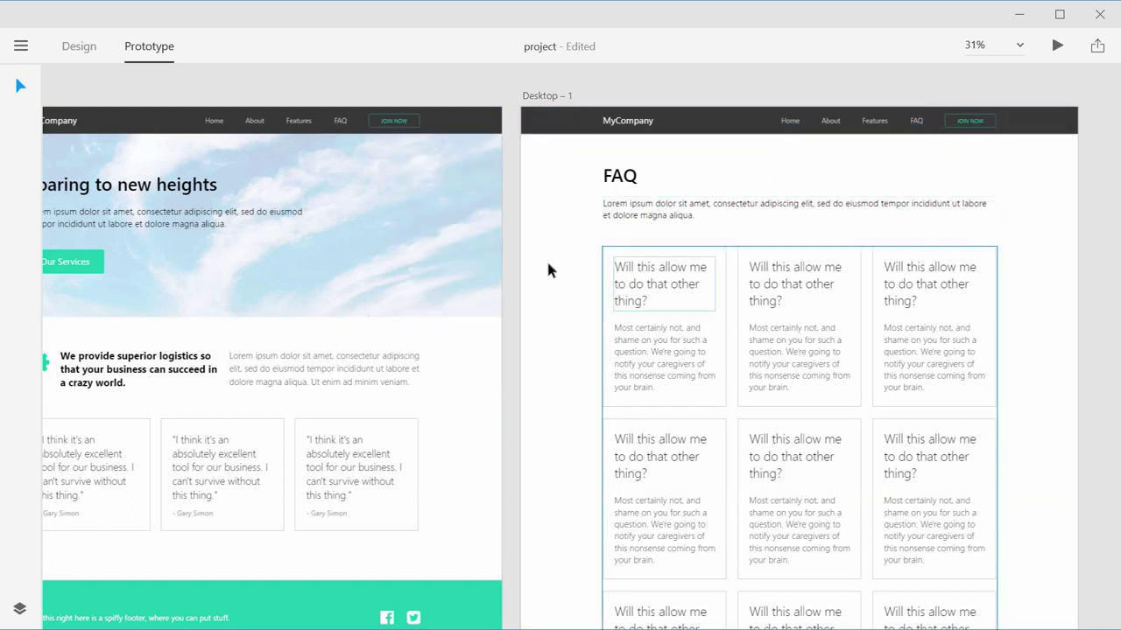
pyautogui.moveTo(387, 287); pyautogui.dragTo(402, 108)
pyautogui.moveTo(400, 316); pyautogui.dragTo(409, 452)
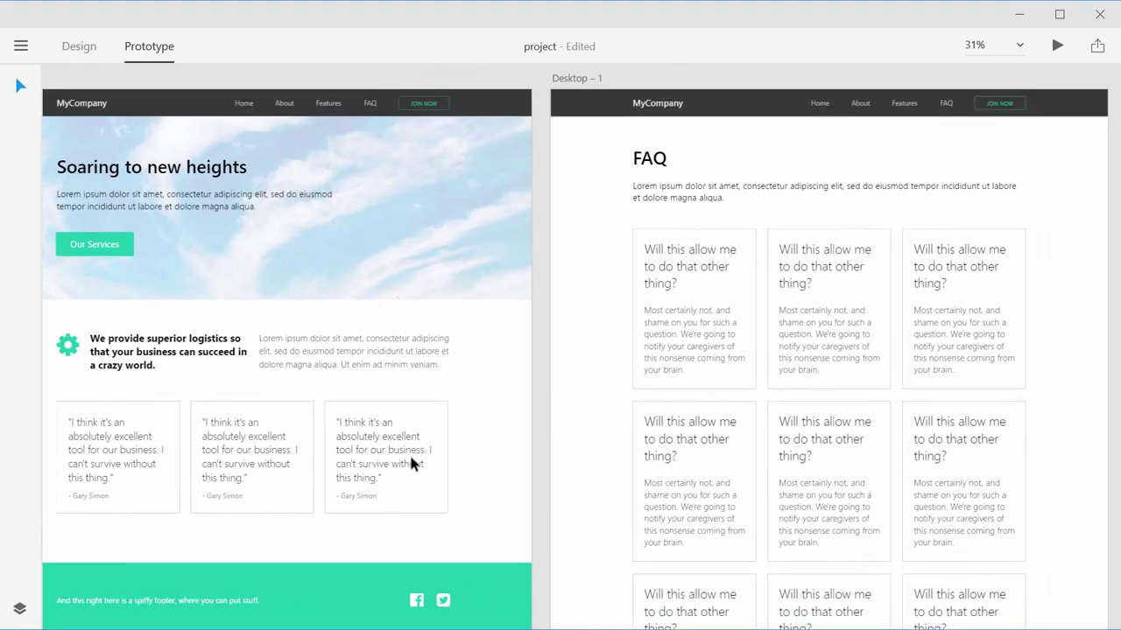
pyautogui.click(79, 53)
pyautogui.click(145, 55)
# Launch the prototype preview and scroll through the home page
pyautogui.click(1058, 46)
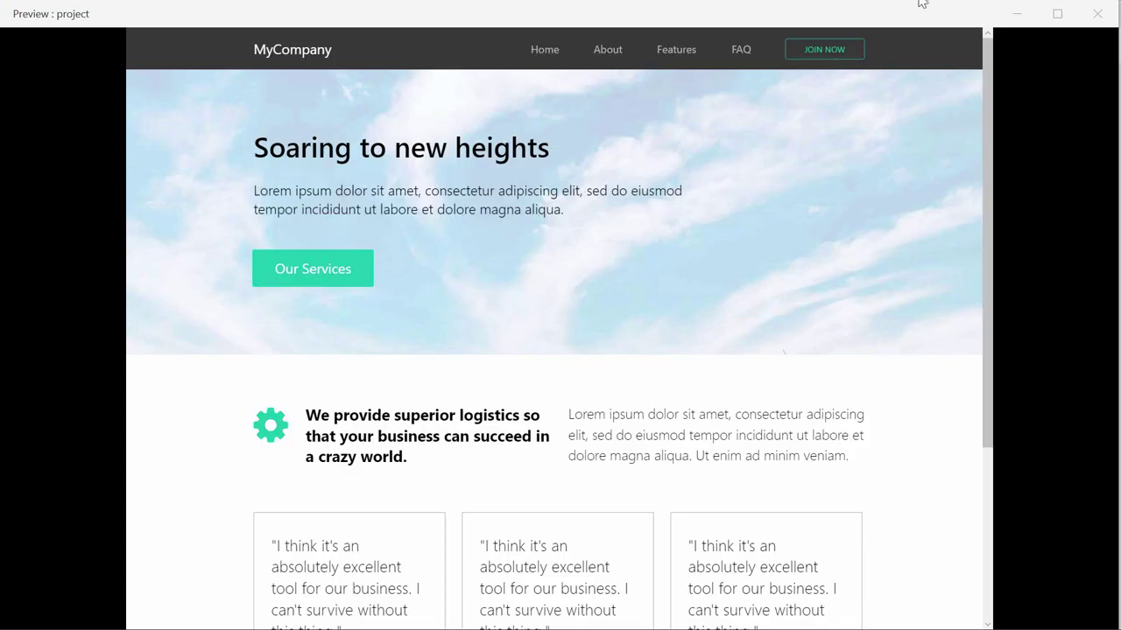
pyautogui.click(921, 19)
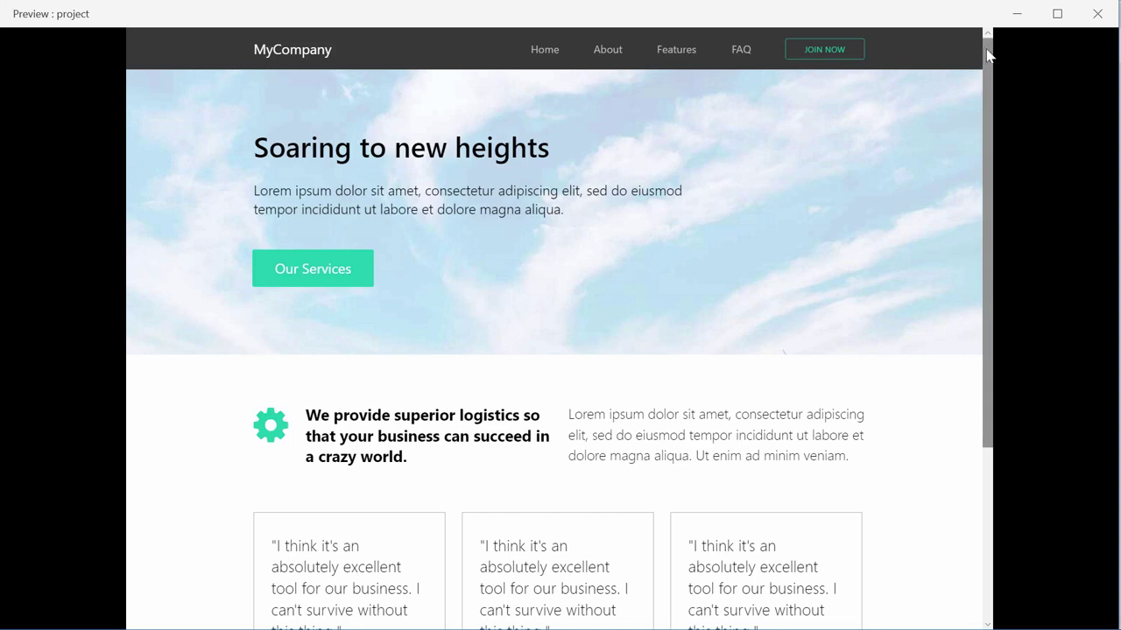
pyautogui.moveTo(987, 55); pyautogui.dragTo(1011, 30)
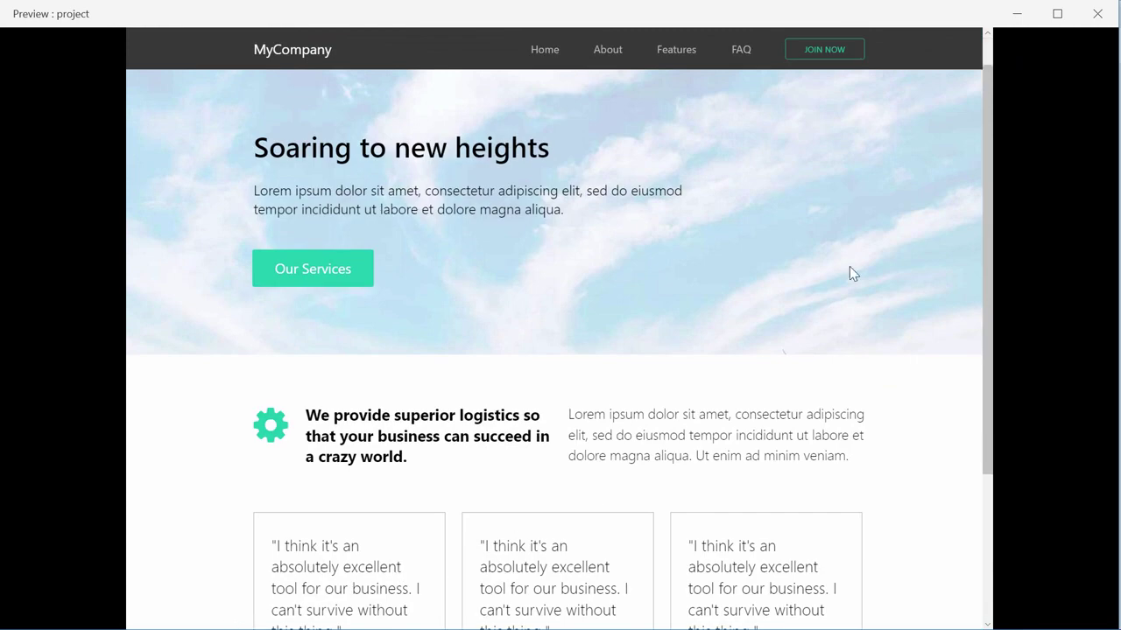
pyautogui.scroll(-3, 849, 267)
pyautogui.scroll(3, 849, 268)
pyautogui.scroll(-3, 850, 267)
pyautogui.scroll(3, 850, 271)
pyautogui.scroll(-3, 849, 271)
pyautogui.scroll(3, 849, 272)
# Follow the FAQ link to the FAQ page, scroll it, then return home via MyCompany
pyautogui.click(740, 50)
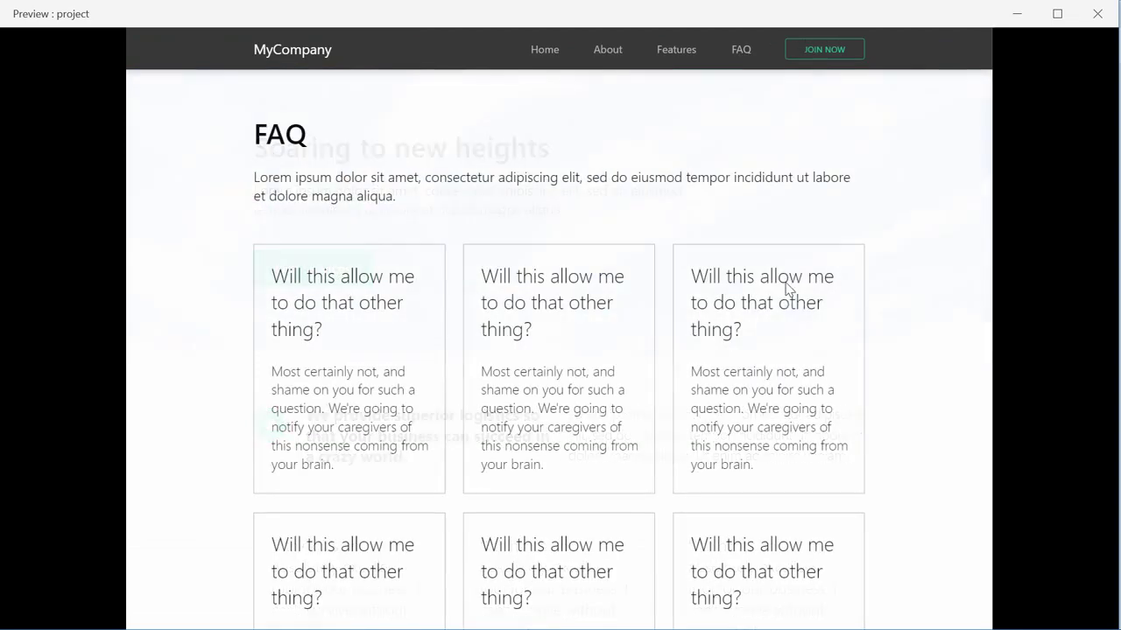
pyautogui.scroll(-3, 879, 289)
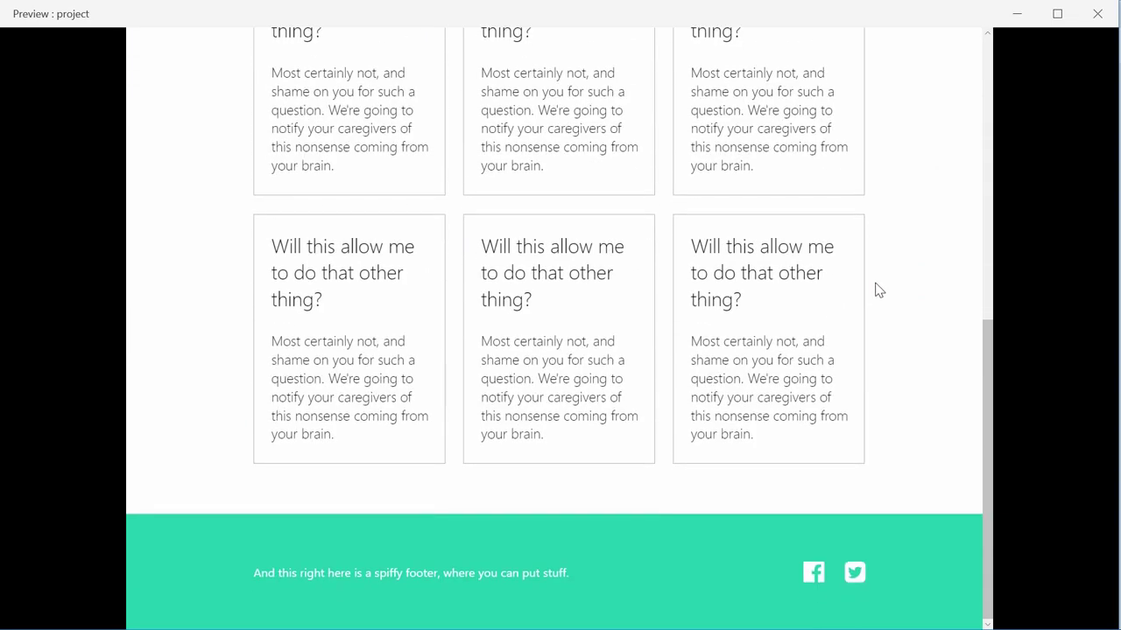
pyautogui.scroll(3, 879, 290)
pyautogui.scroll(-5, 601, 283)
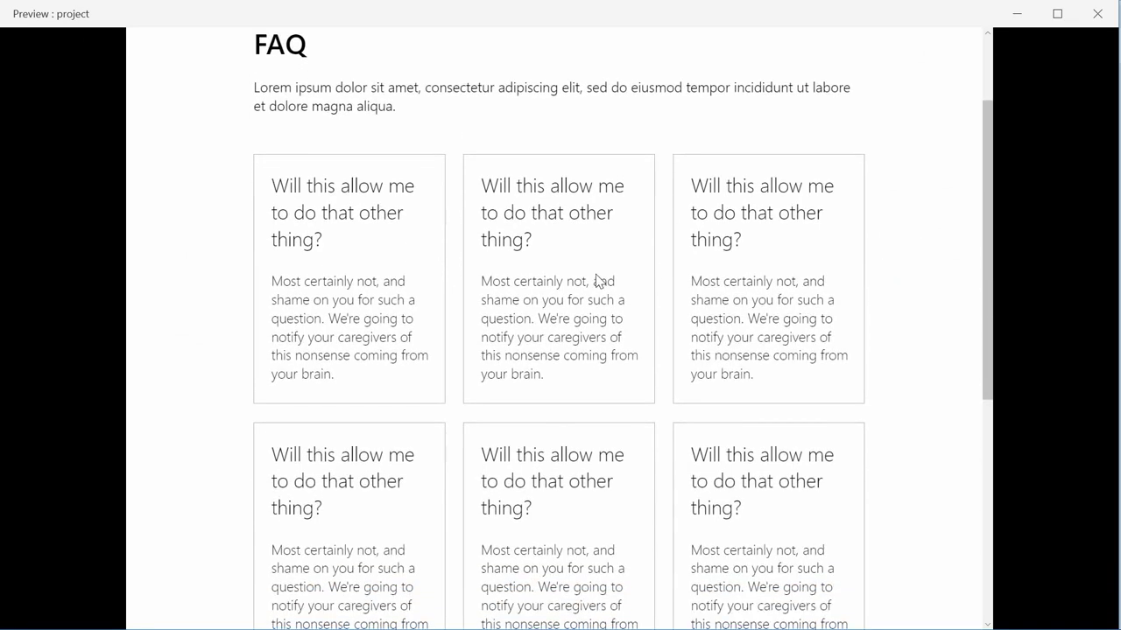
pyautogui.scroll(5, 600, 370)
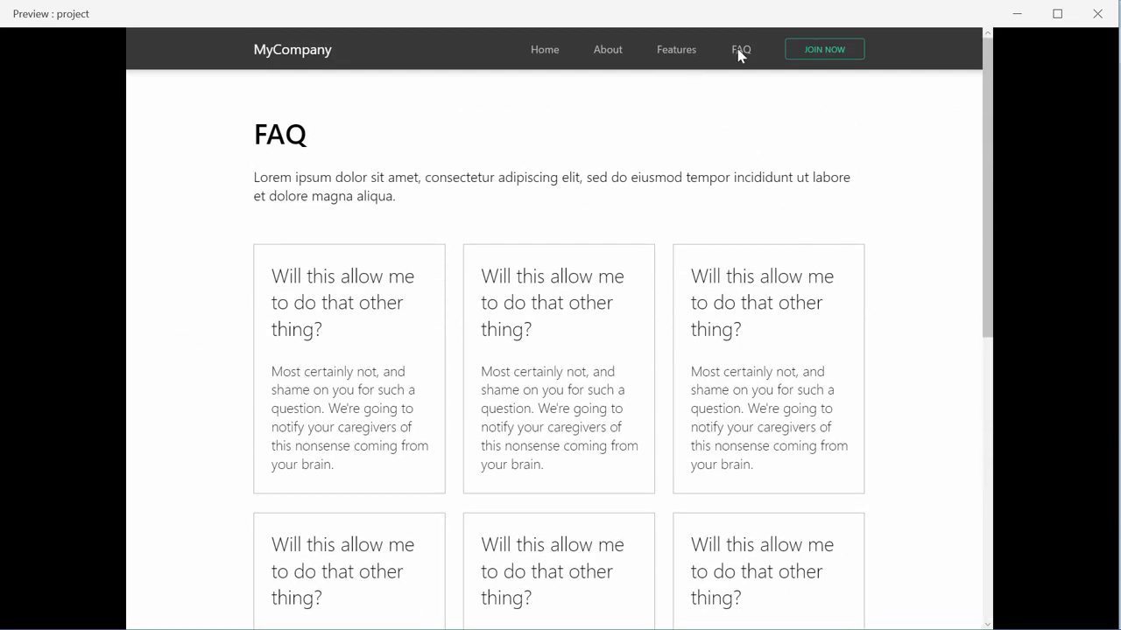
pyautogui.click(292, 51)
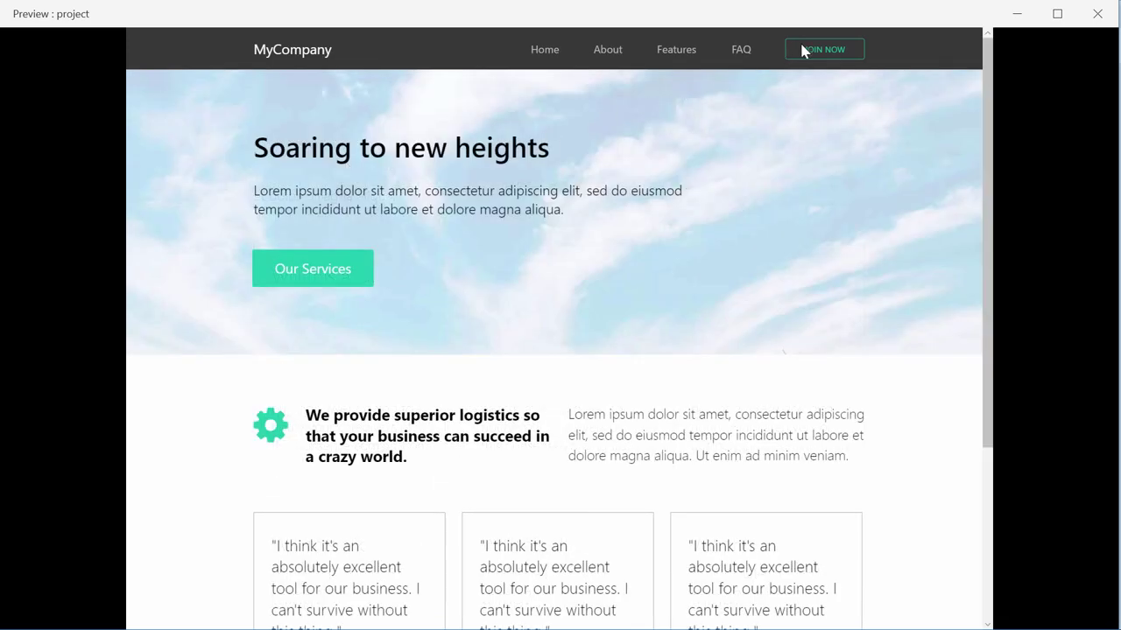